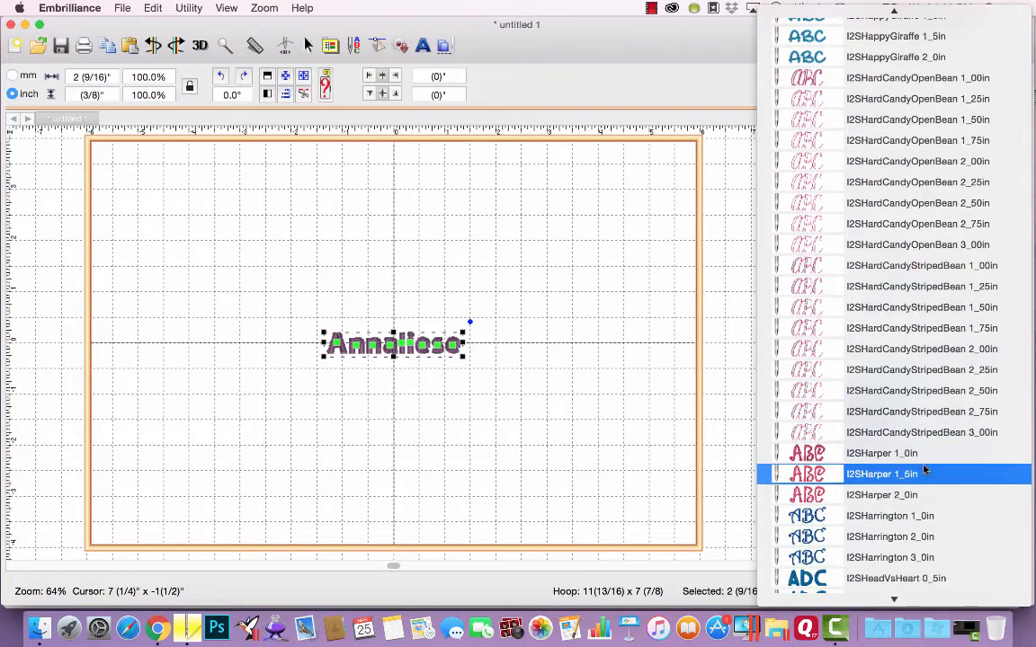
Step: Set the name lettering's font to I2SHardCandyStripedBean 2_00in and tighten its letter spacing slightly
left_click(926, 352)
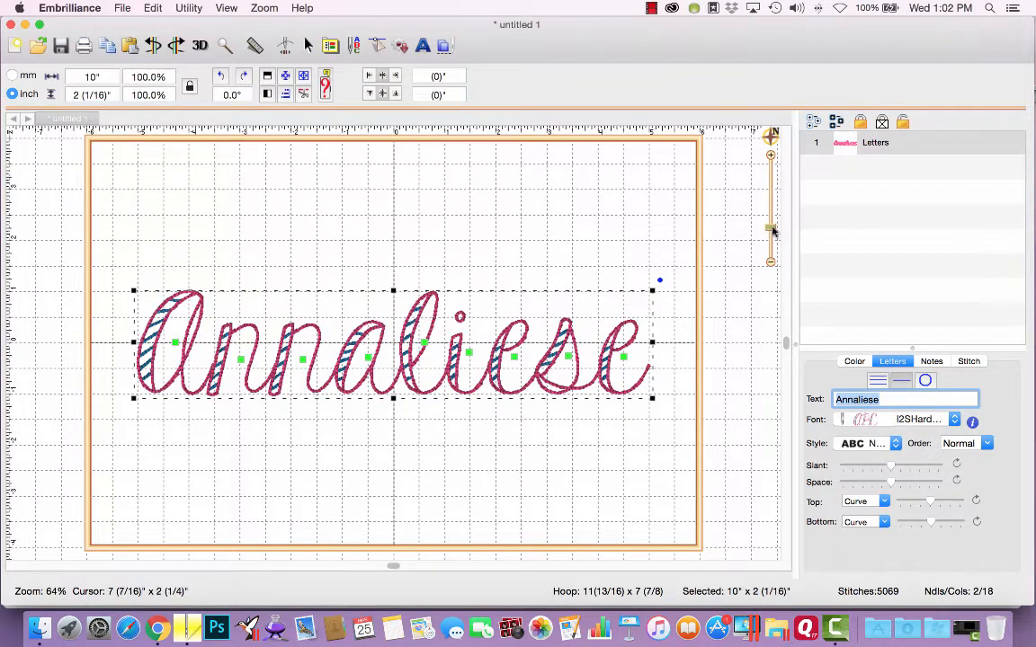
left_click_drag(771, 232, 771, 206)
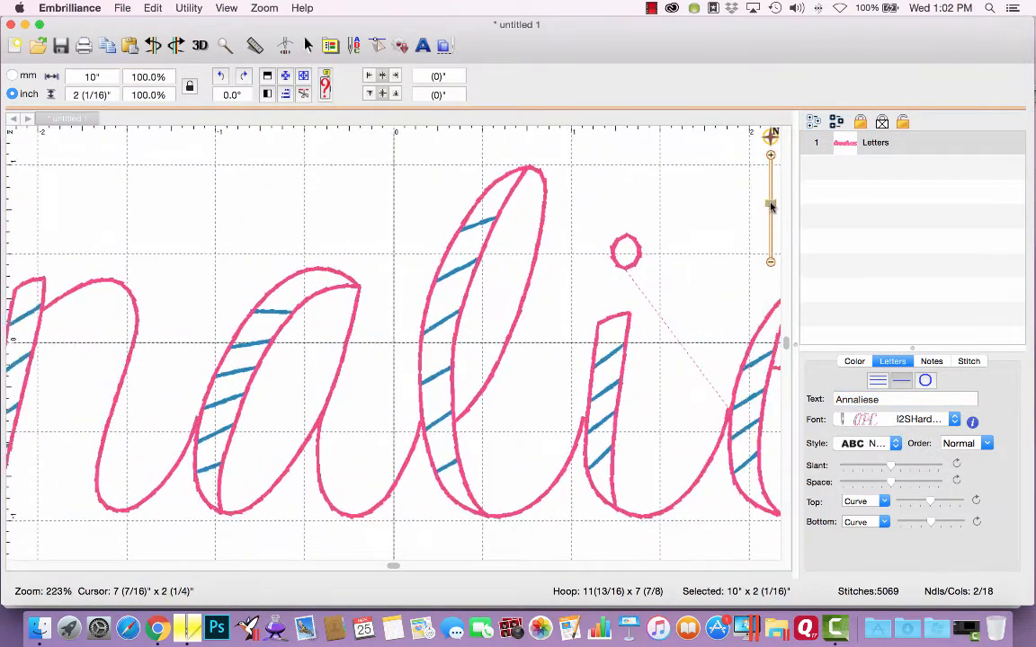
left_click_drag(393, 567, 227, 571)
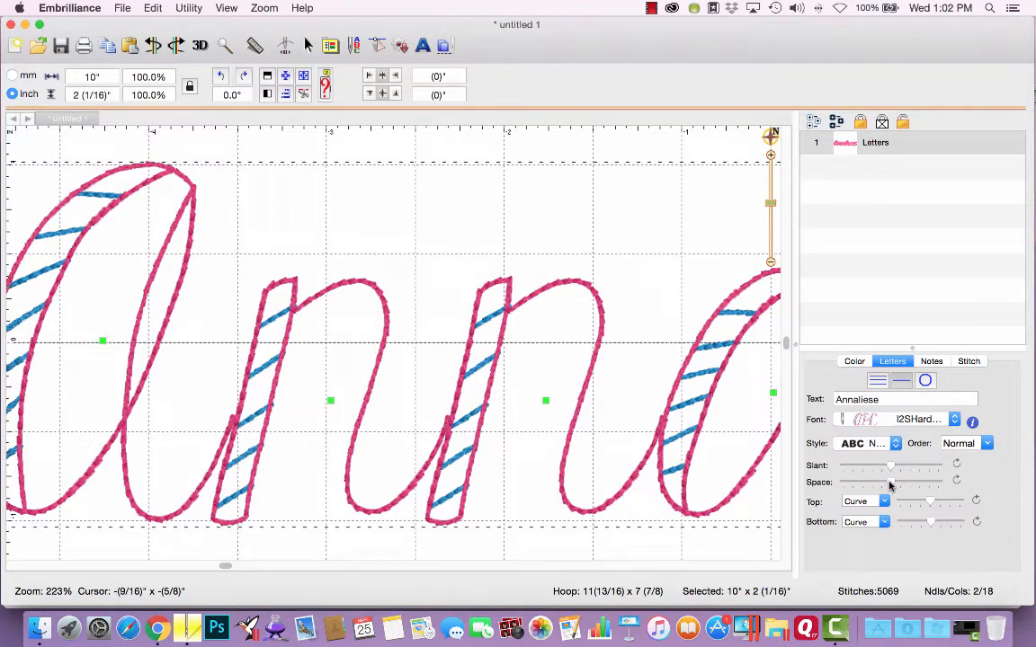
left_click_drag(889, 485, 886, 486)
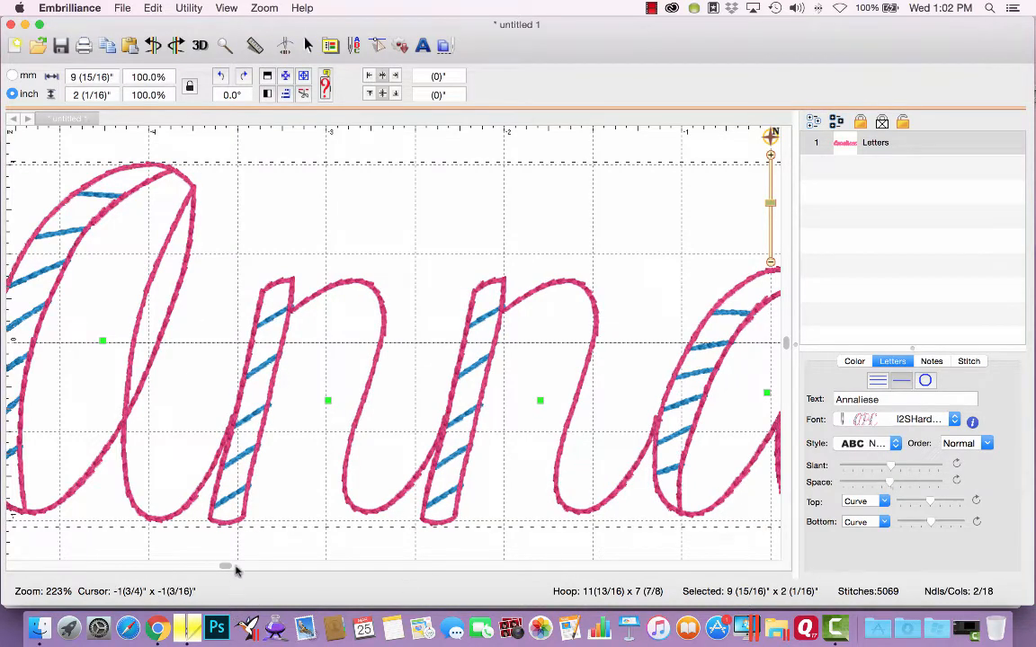
Step: Nudge the letter s and the final e slightly to the right so the script letters join
left_click_drag(226, 569, 573, 595)
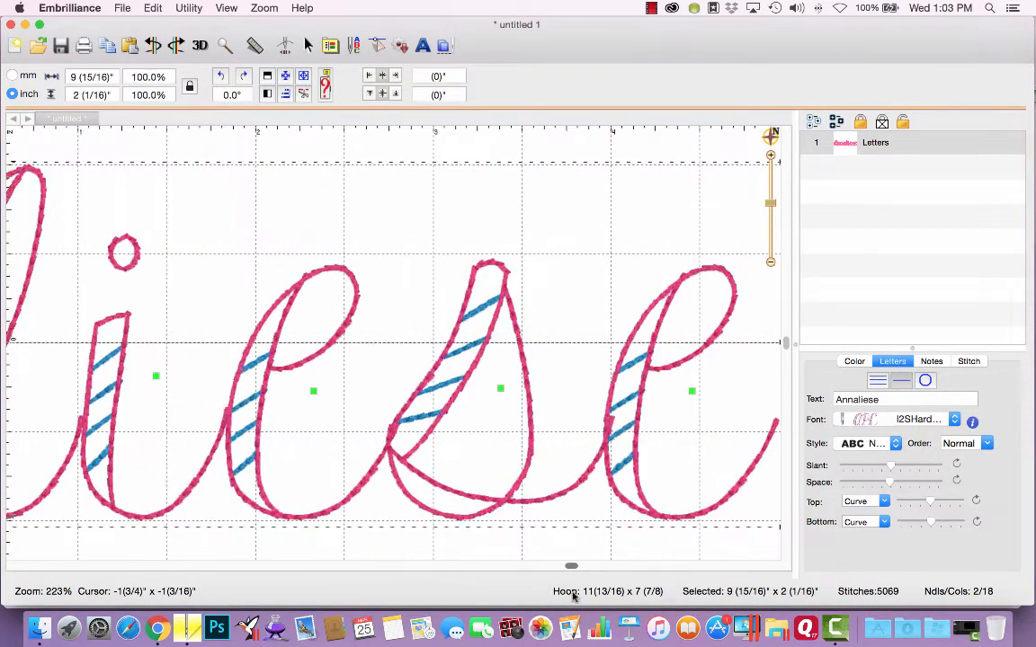
left_click(499, 393)
left_click_drag(502, 397, 506, 402)
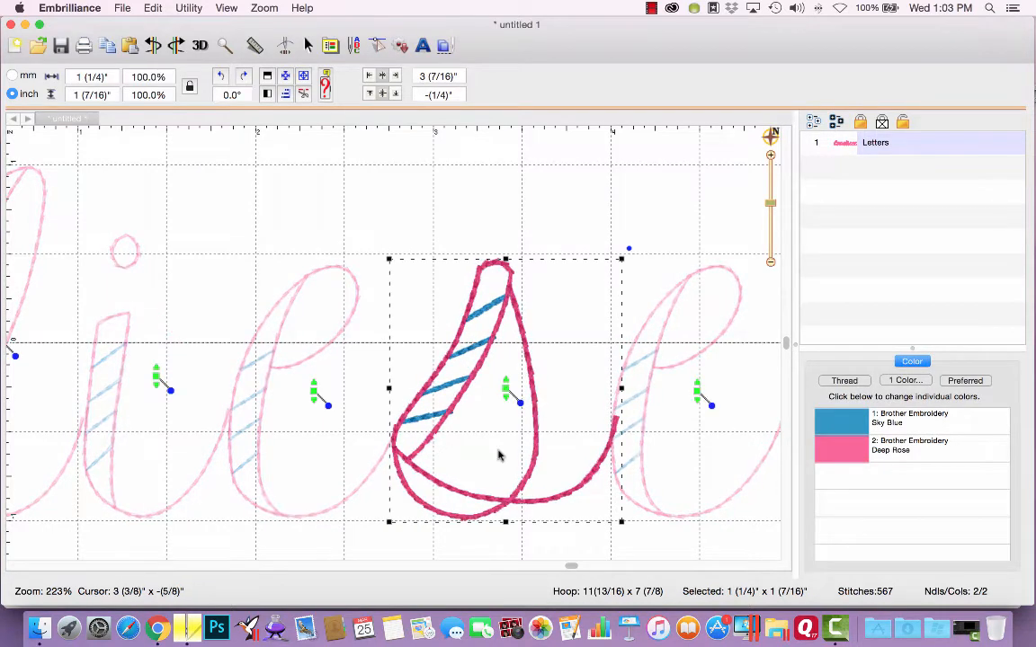
left_click(701, 404)
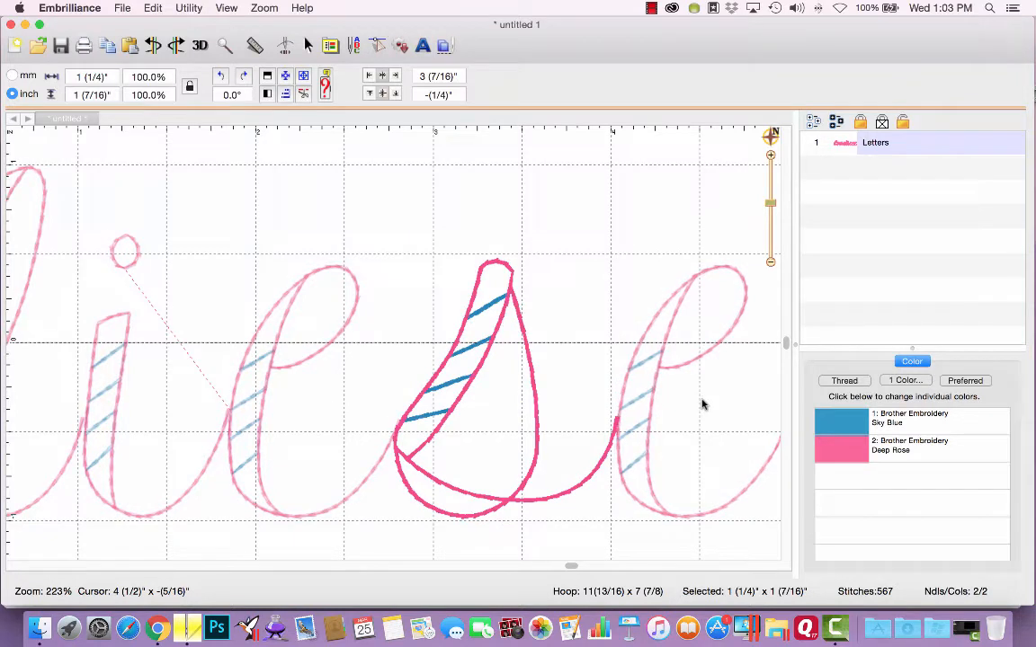
Step: Fit the hoop in view and enlarge the thread color list to examine the lettering's color sequence
left_click(262, 8)
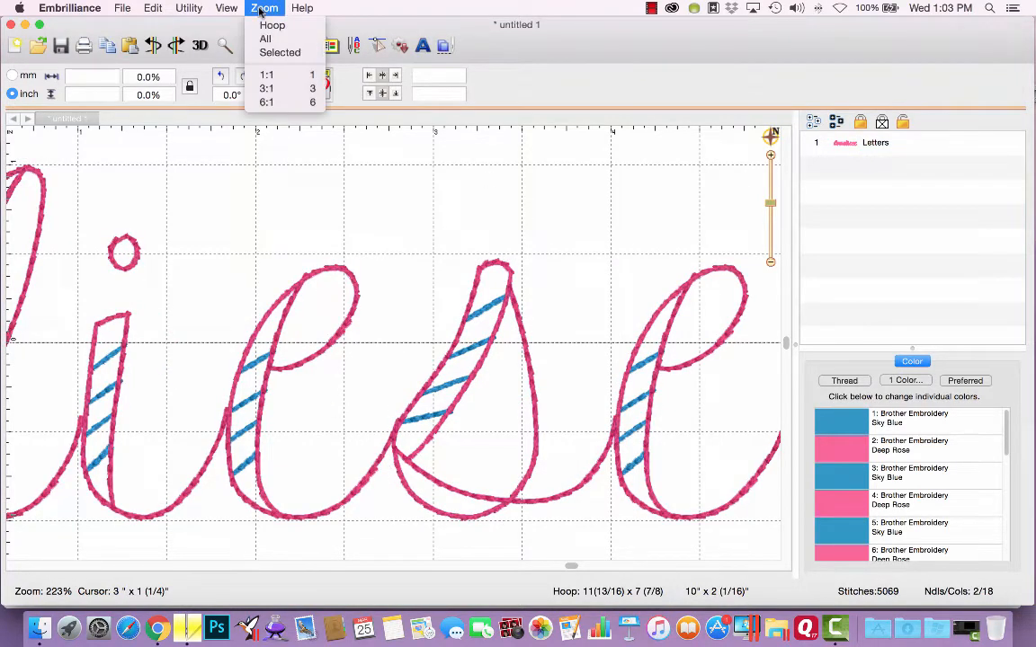
left_click(271, 25)
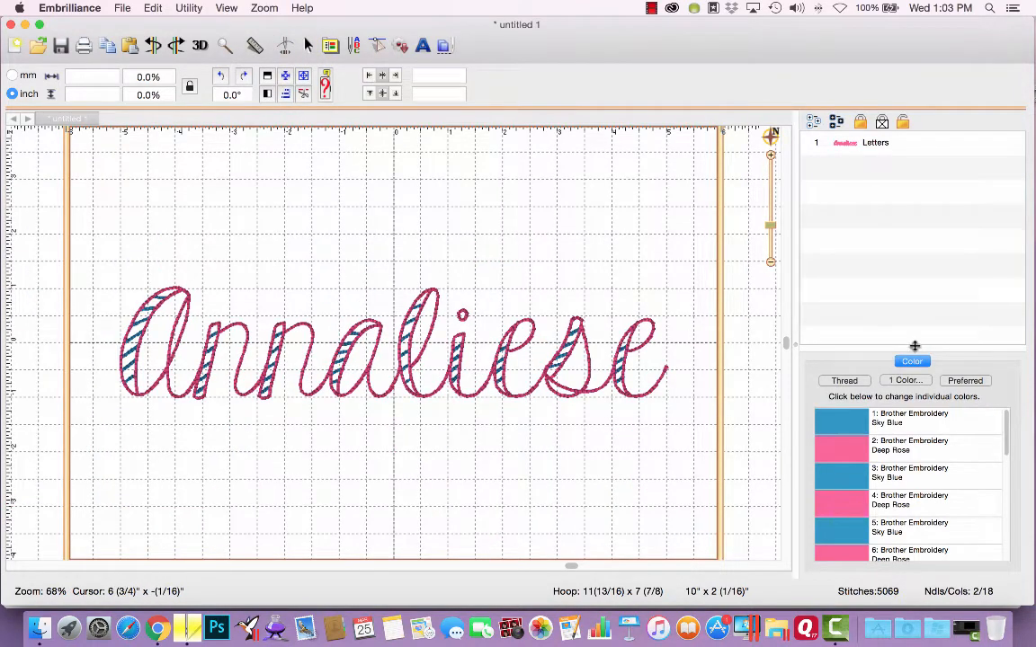
left_click_drag(913, 347, 895, 187)
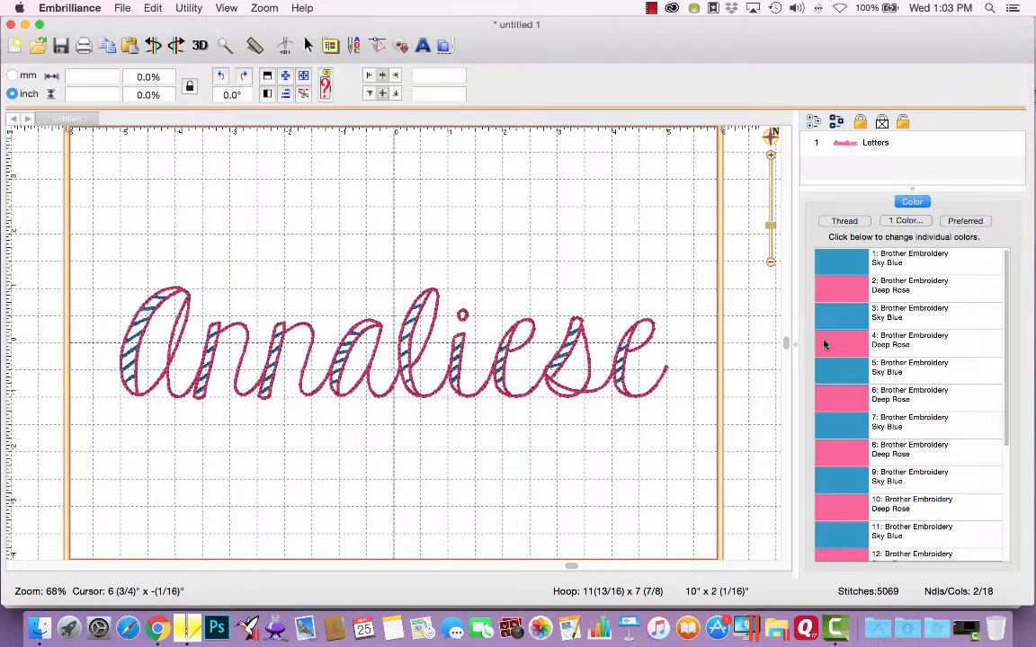
Step: Color-sort the lettering with a tolerance of 2 and open the result in a new view
left_click(192, 8)
left_click(205, 50)
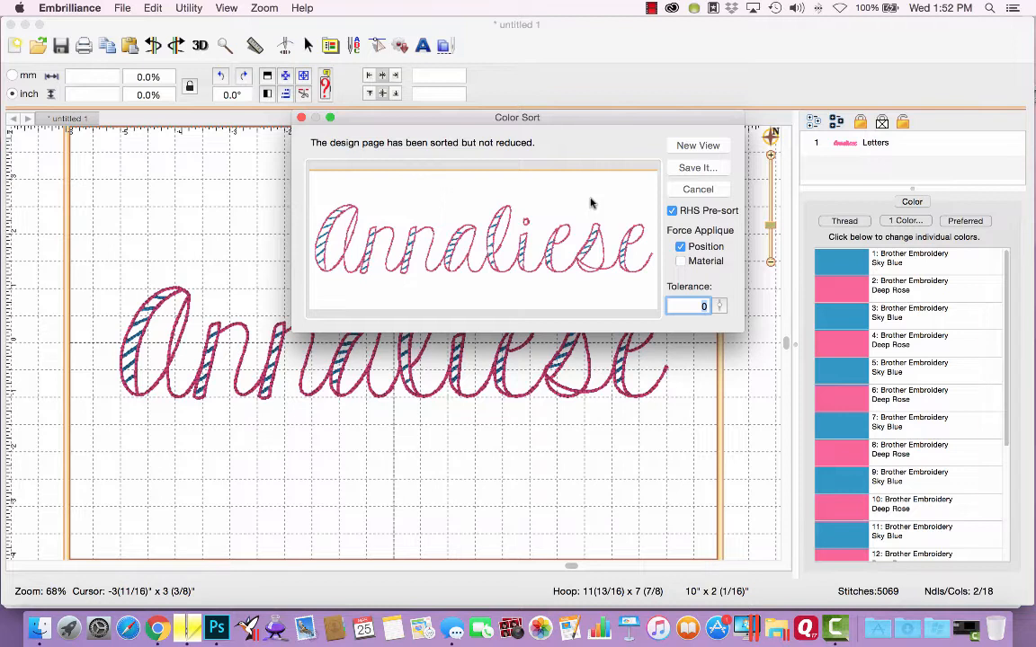
double_click(681, 305)
left_click(718, 306)
left_click_drag(718, 310, 718, 186)
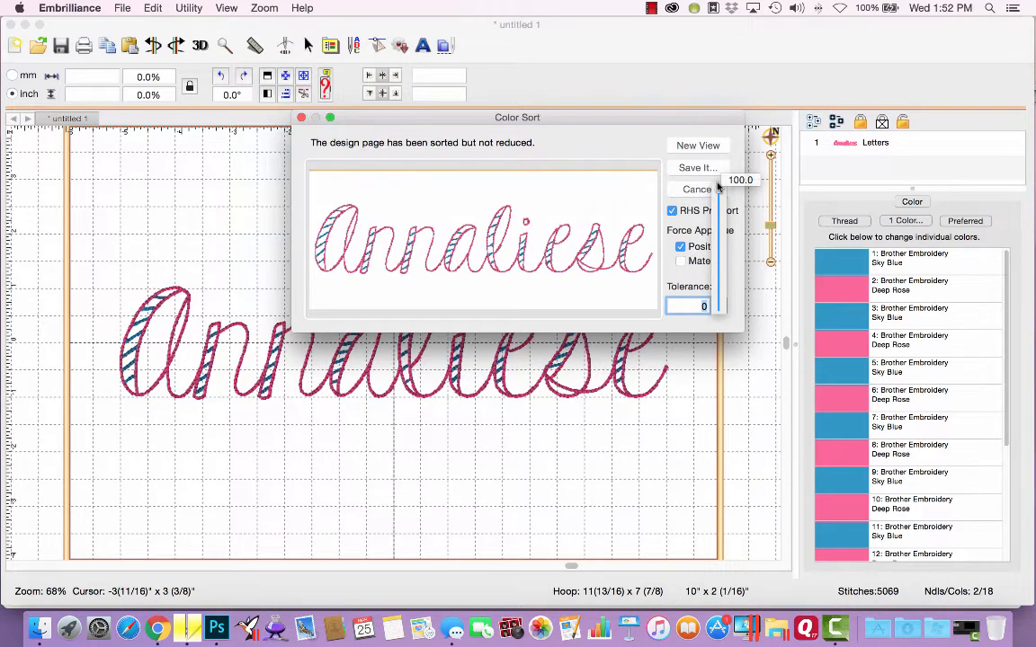
left_click_drag(719, 186, 730, 307)
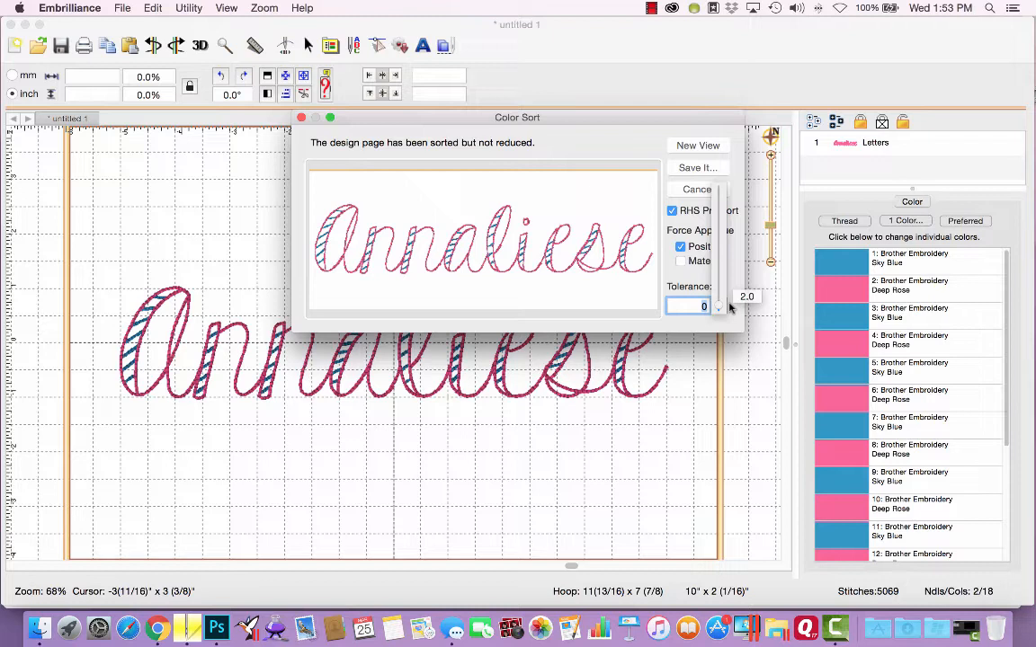
left_click_drag(731, 308, 730, 307)
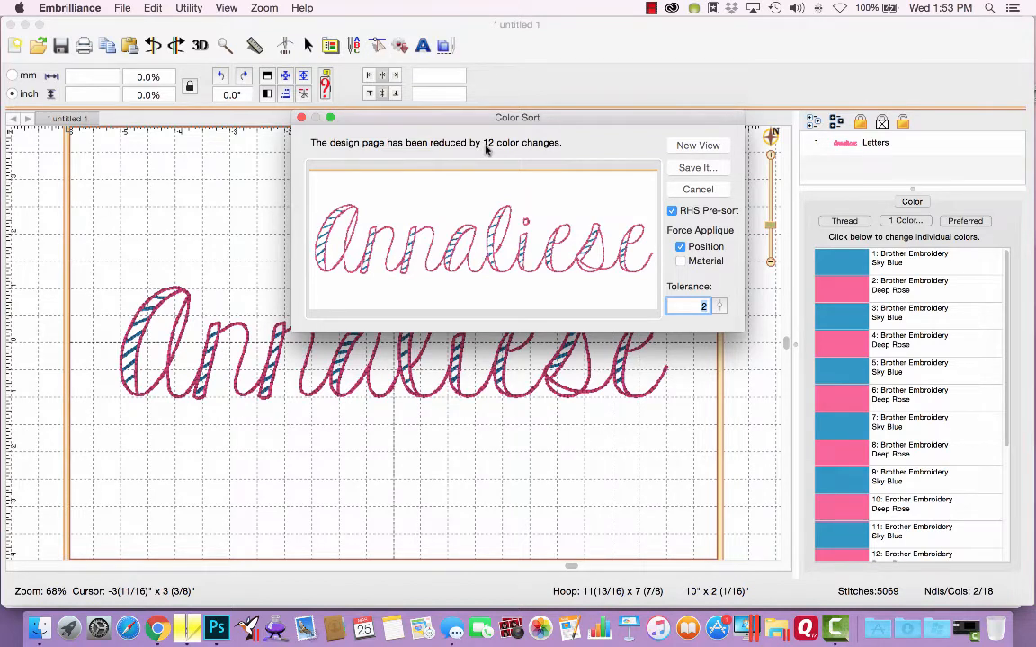
left_click(691, 148)
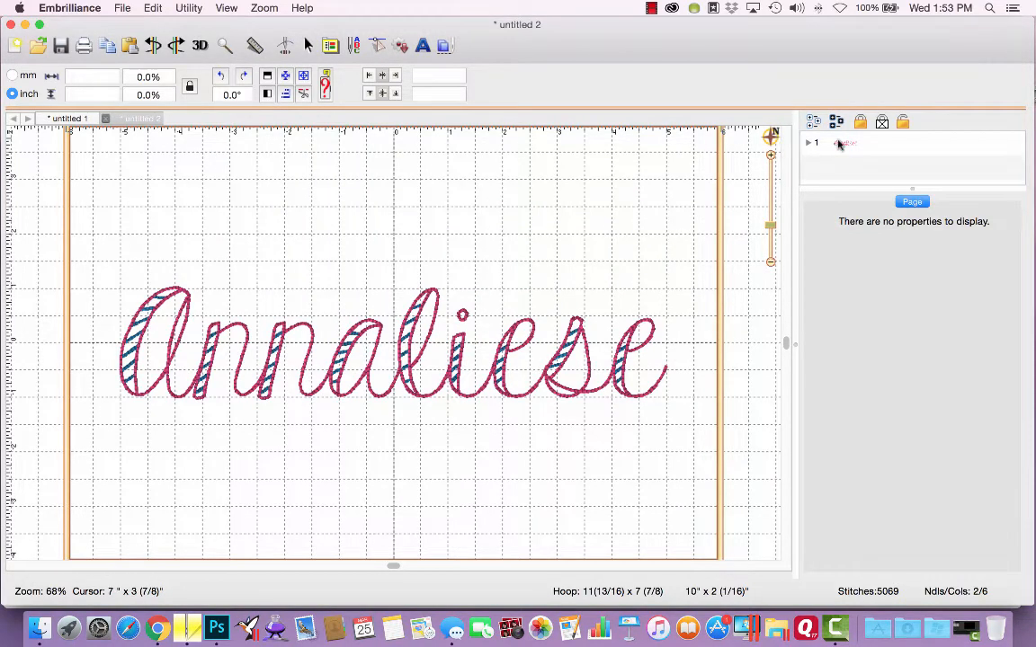
Step: Expand the sorted design in the object list and examine each of its Sky Blue and Deep Rose color layers
left_click_drag(911, 189, 913, 340)
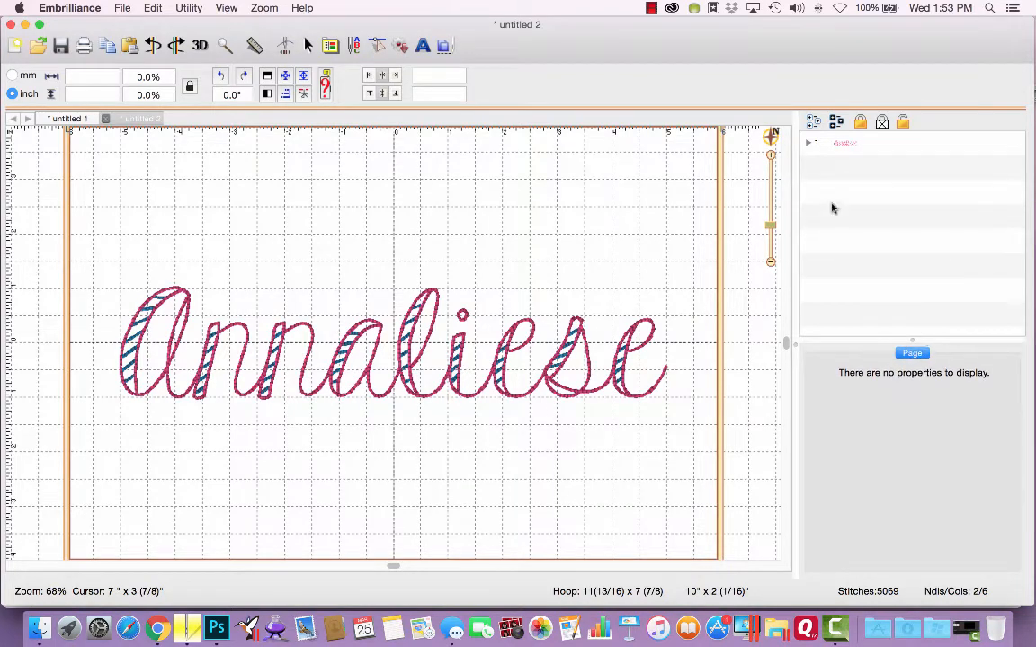
left_click(807, 145)
left_click(892, 169)
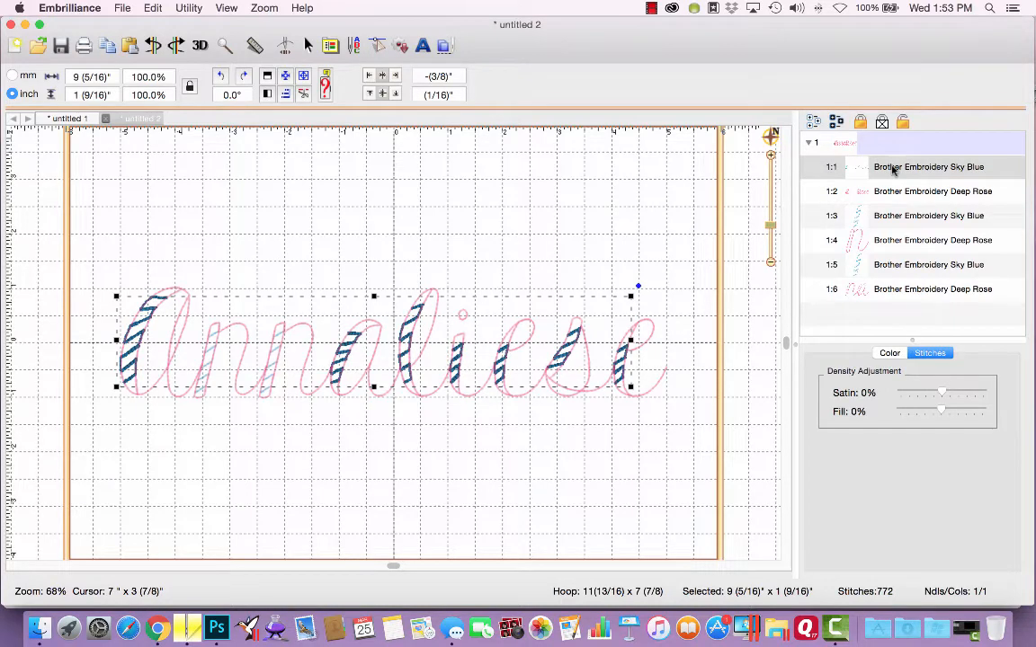
left_click(892, 192)
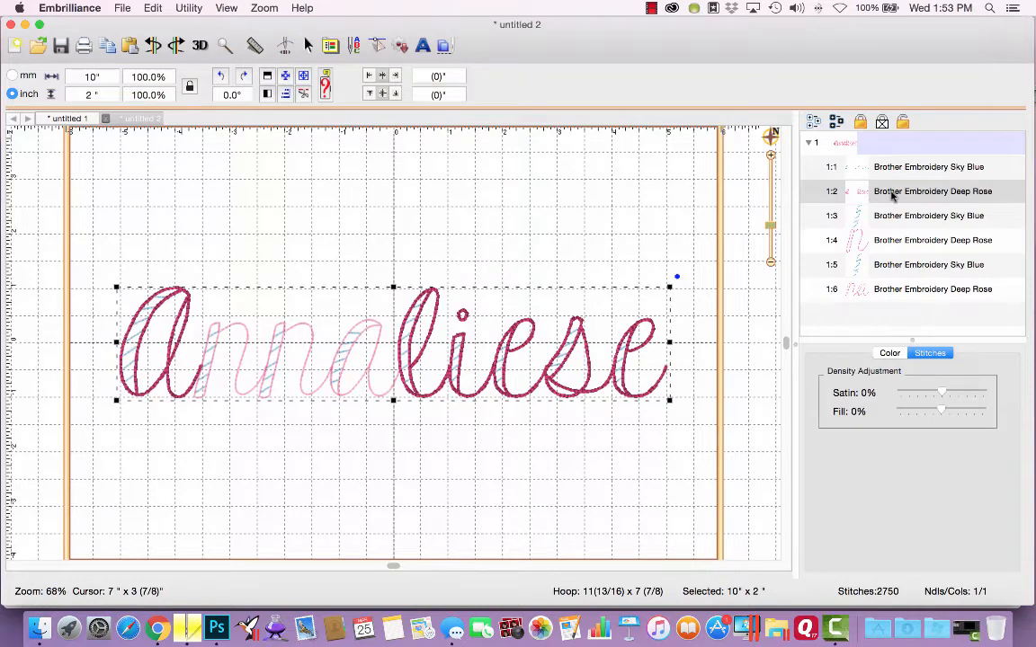
left_click(894, 218)
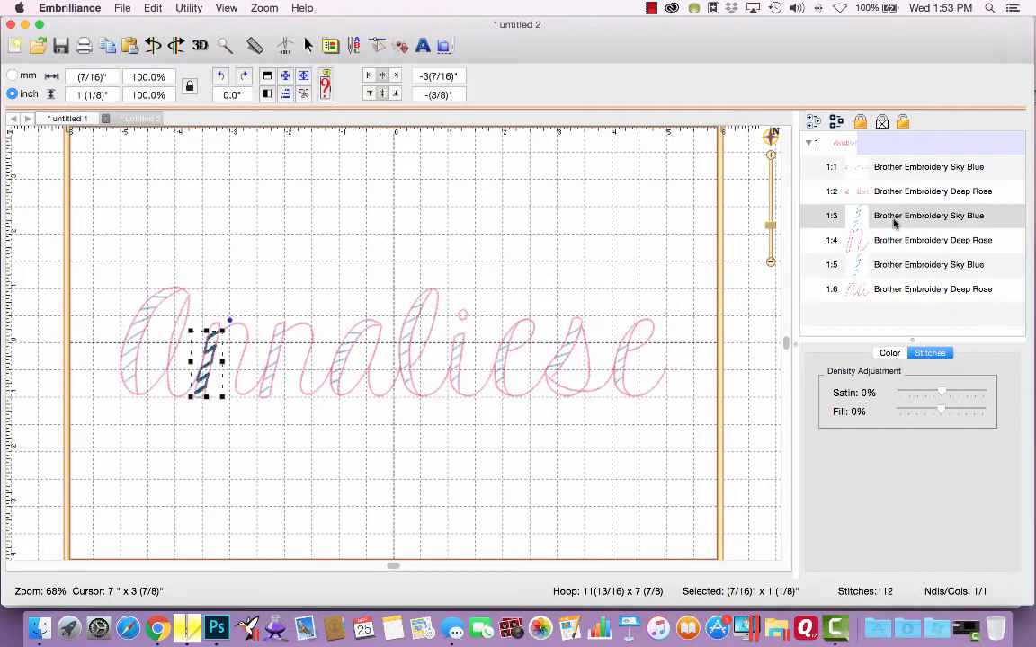
left_click(894, 240)
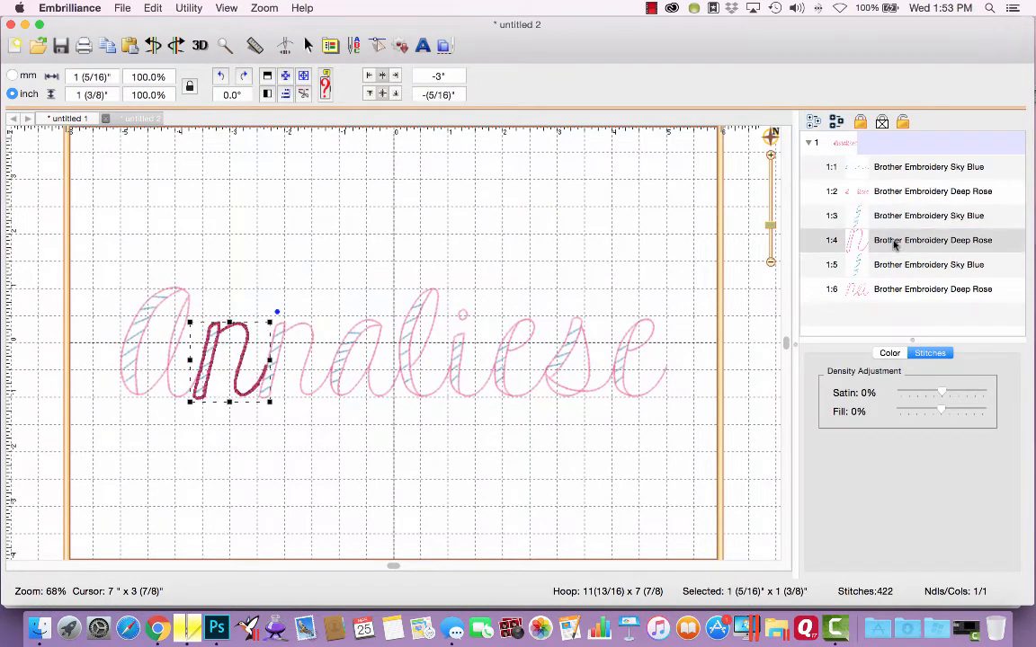
left_click(894, 267)
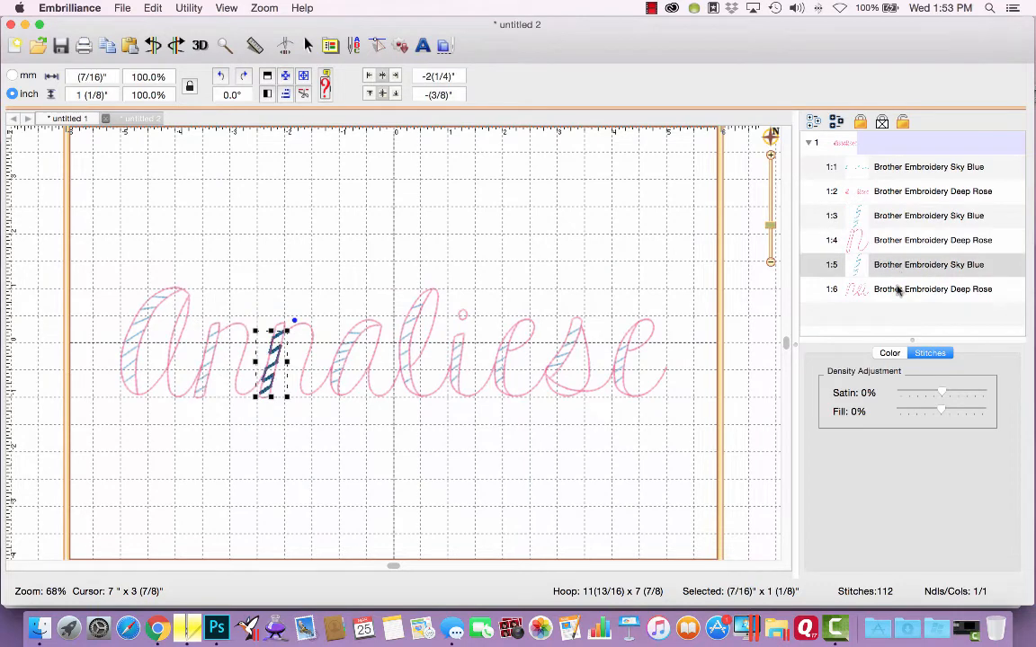
left_click(897, 292)
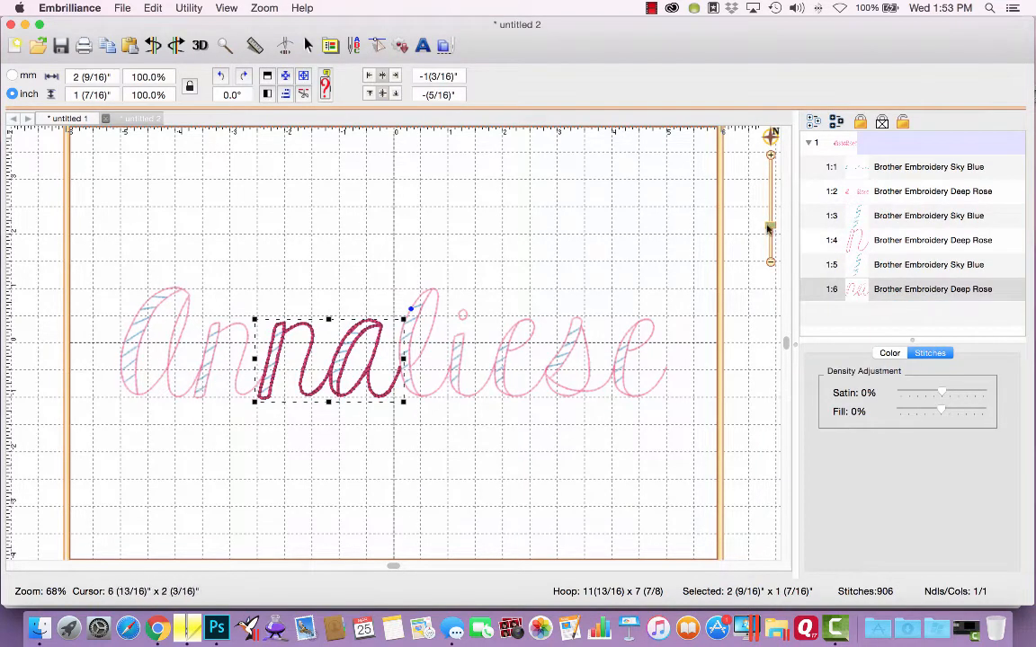
Step: Examine up close where the capital A's tail overlaps the first n's blue stripes, and close the sorted view untitled 2
left_click_drag(769, 225, 770, 198)
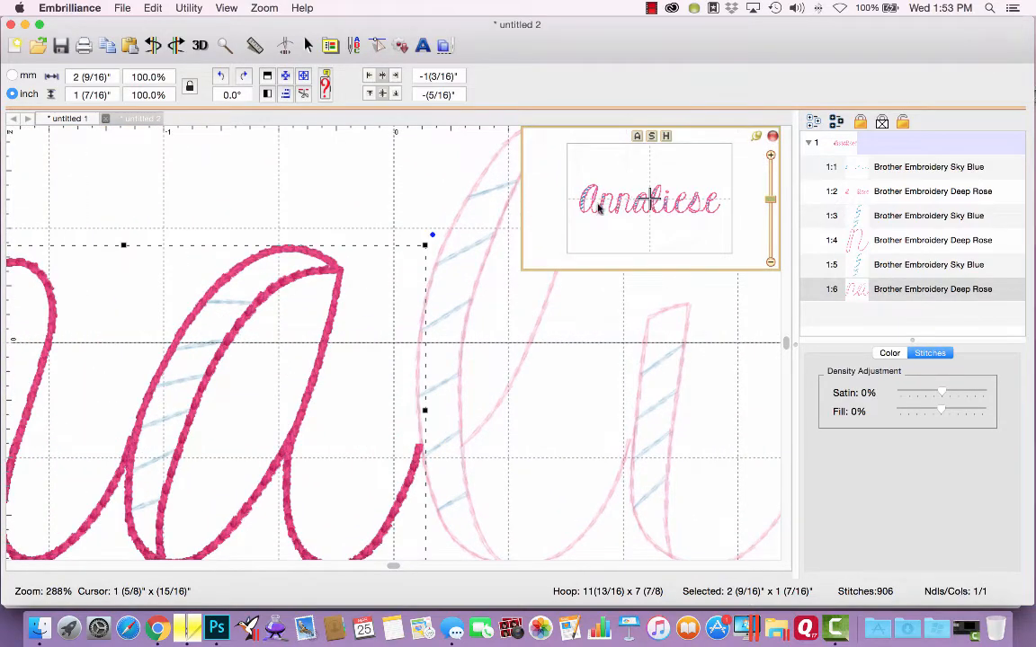
left_click(598, 206)
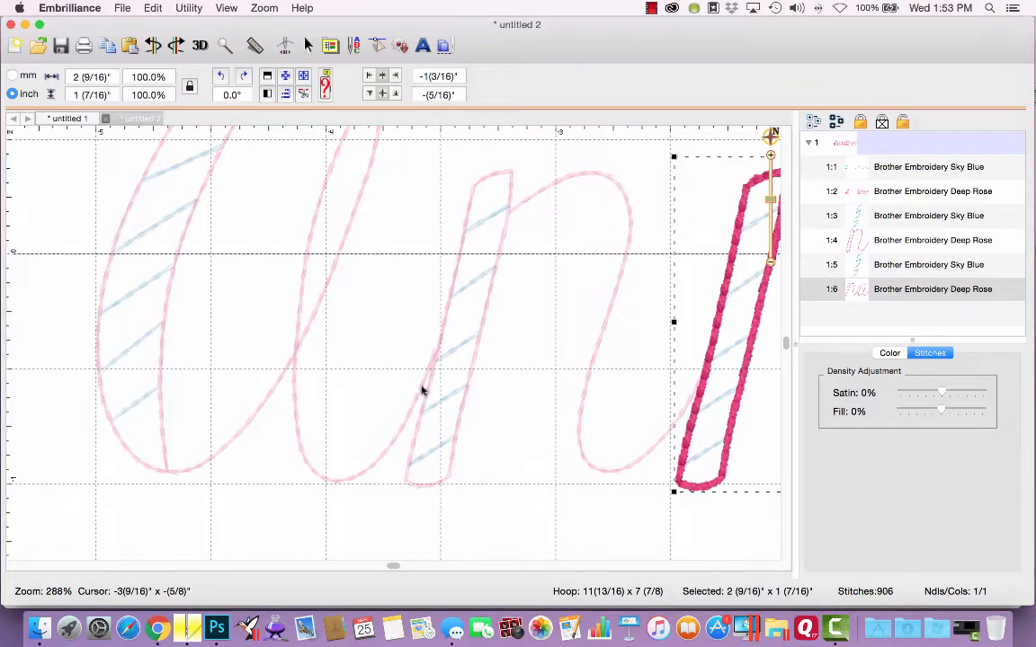
key("super+a")
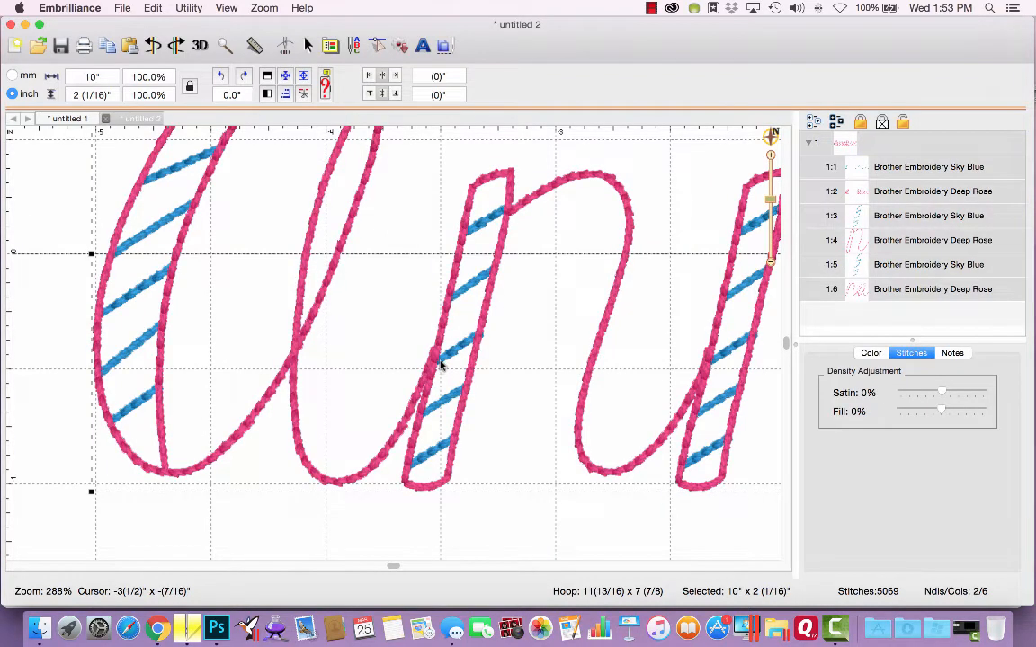
left_click(861, 219)
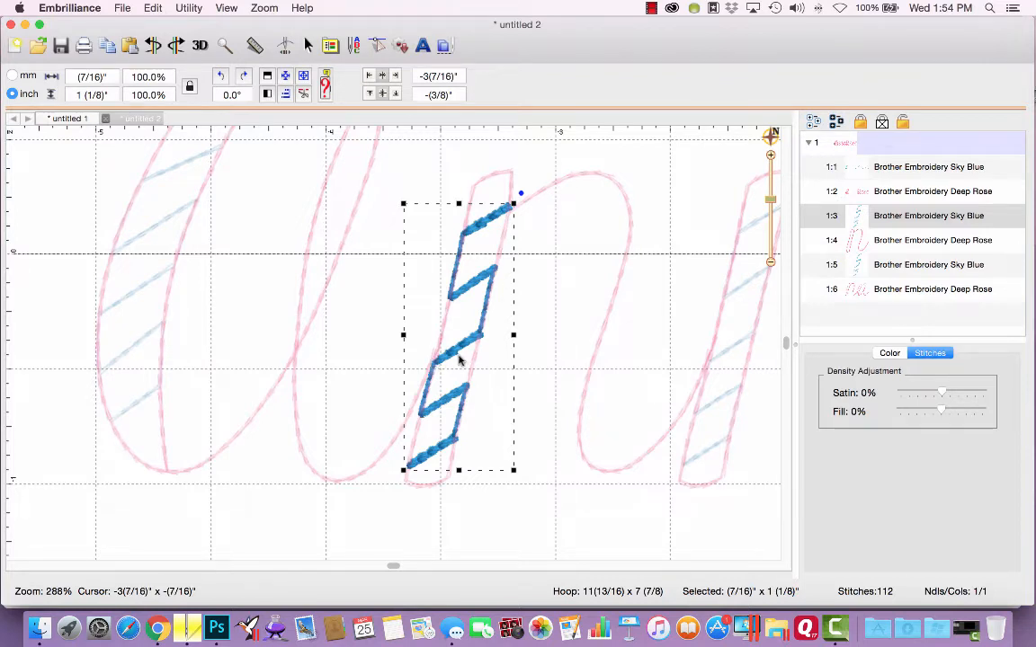
left_click(106, 119)
left_click(567, 238)
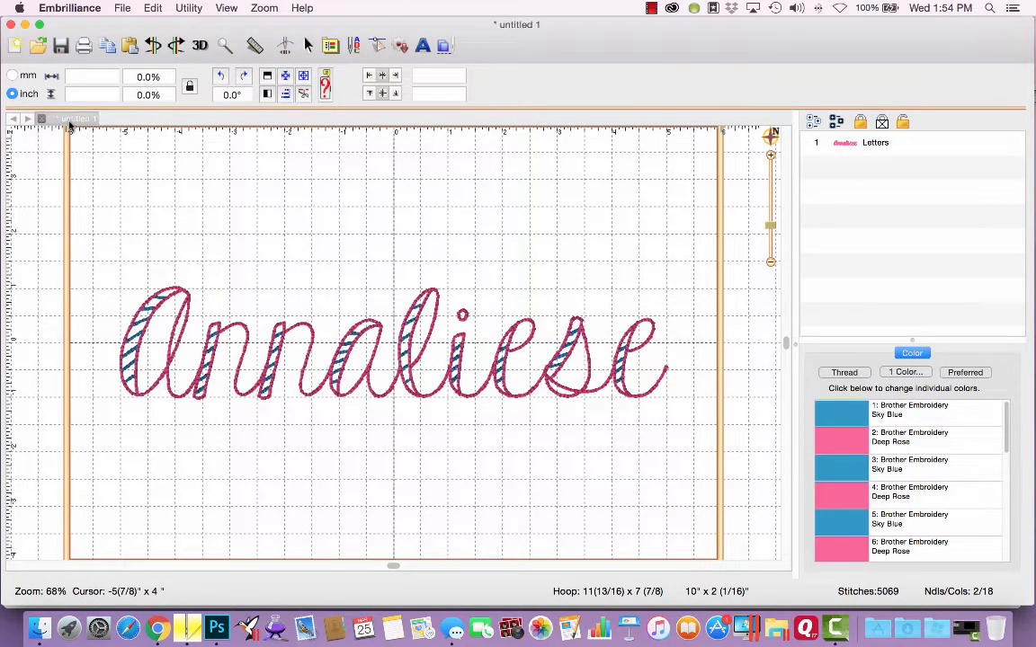
Step: Color-sort the original lettering with a tolerance of 20 and open the result in a new view
left_click(191, 8)
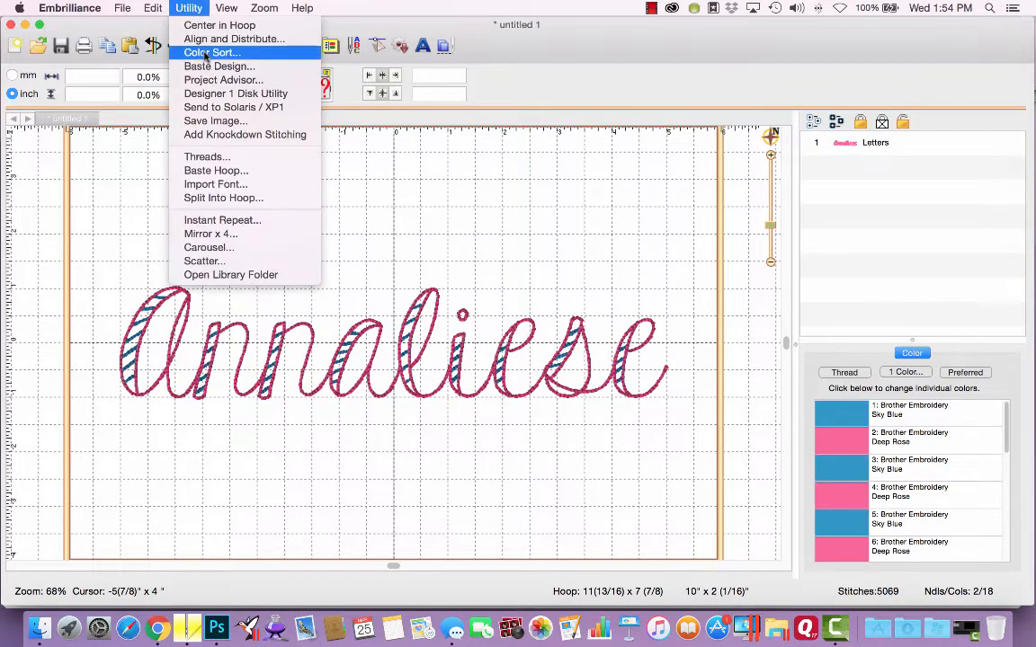
left_click(203, 51)
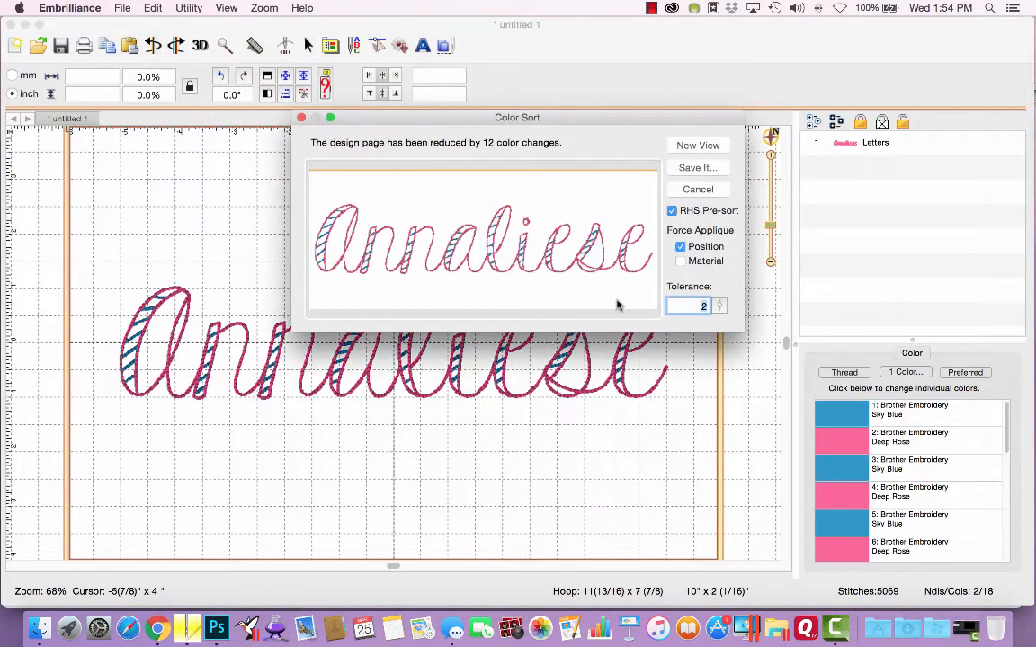
type("20")
key("Return")
left_click(698, 146)
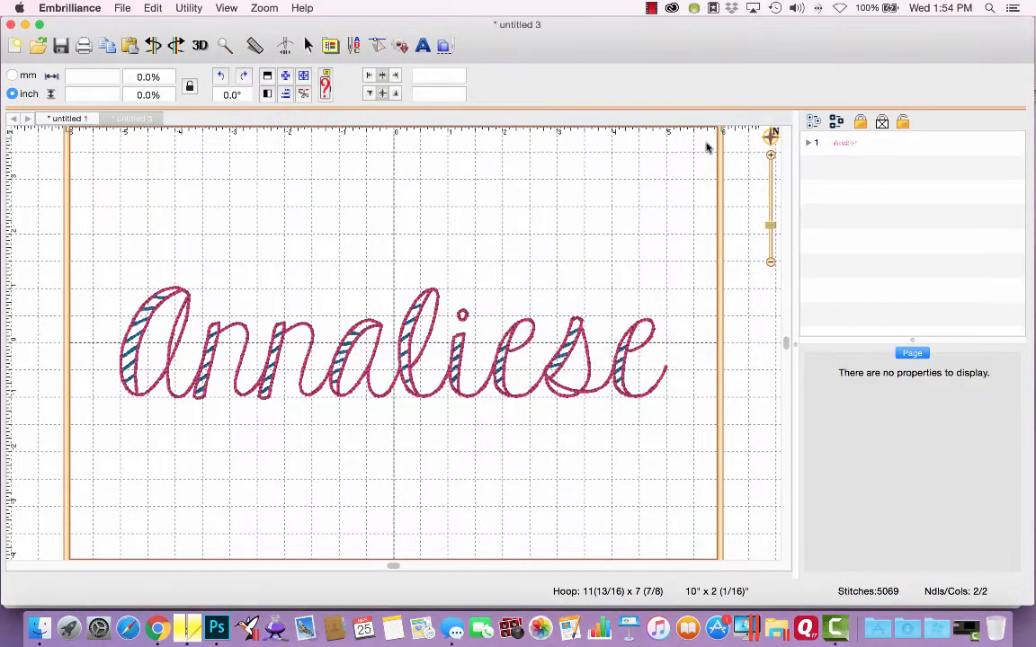
Step: Expand the newly sorted design and examine its Sky Blue and Deep Rose layers, ending with nothing selected
left_click(808, 144)
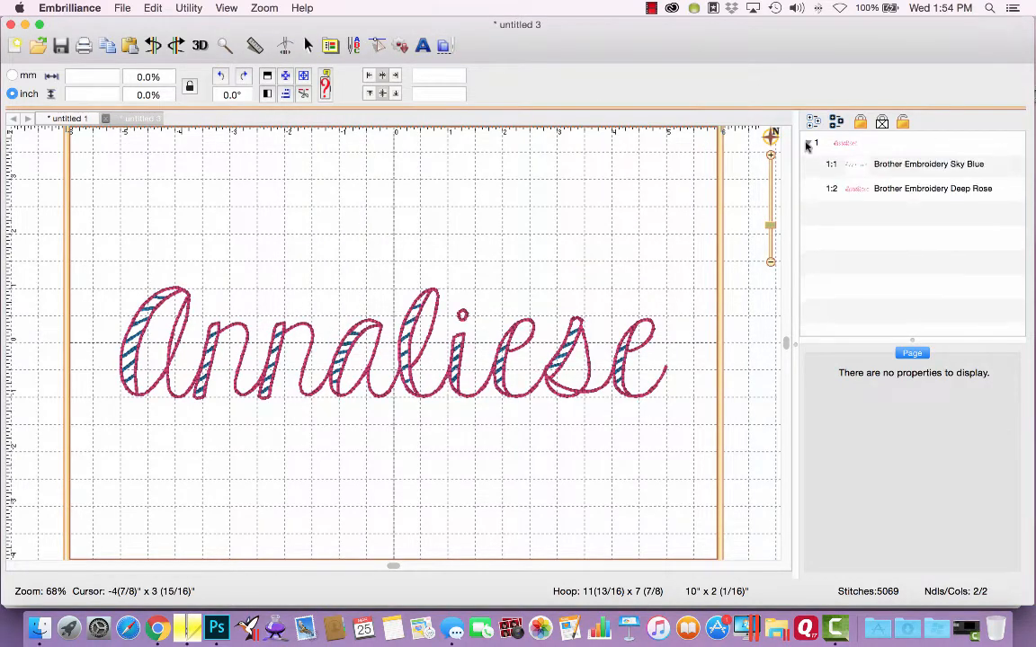
left_click(833, 166)
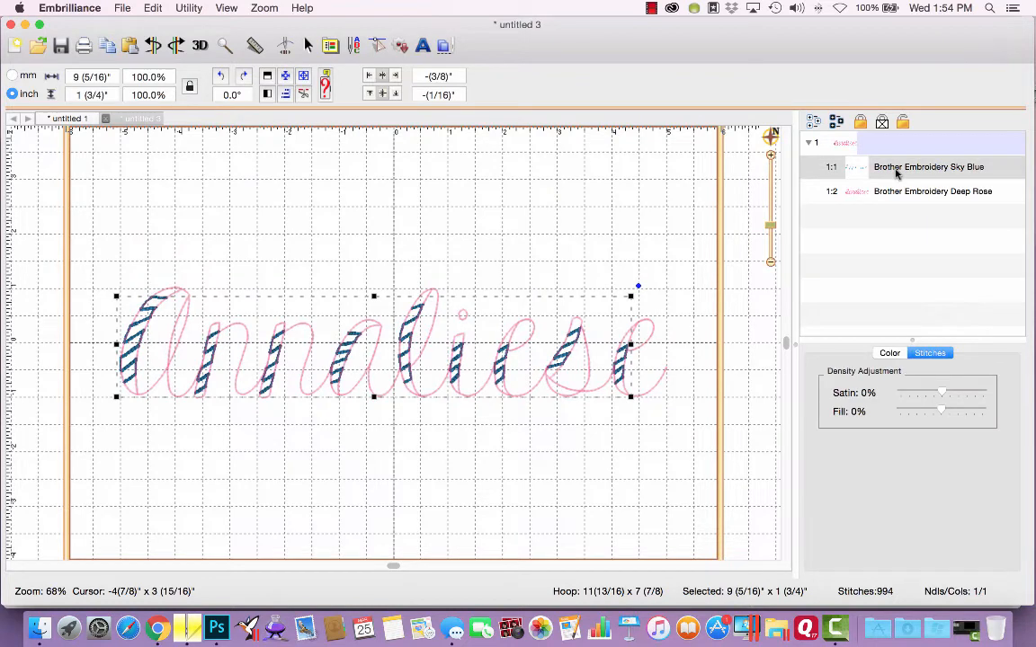
left_click(896, 193)
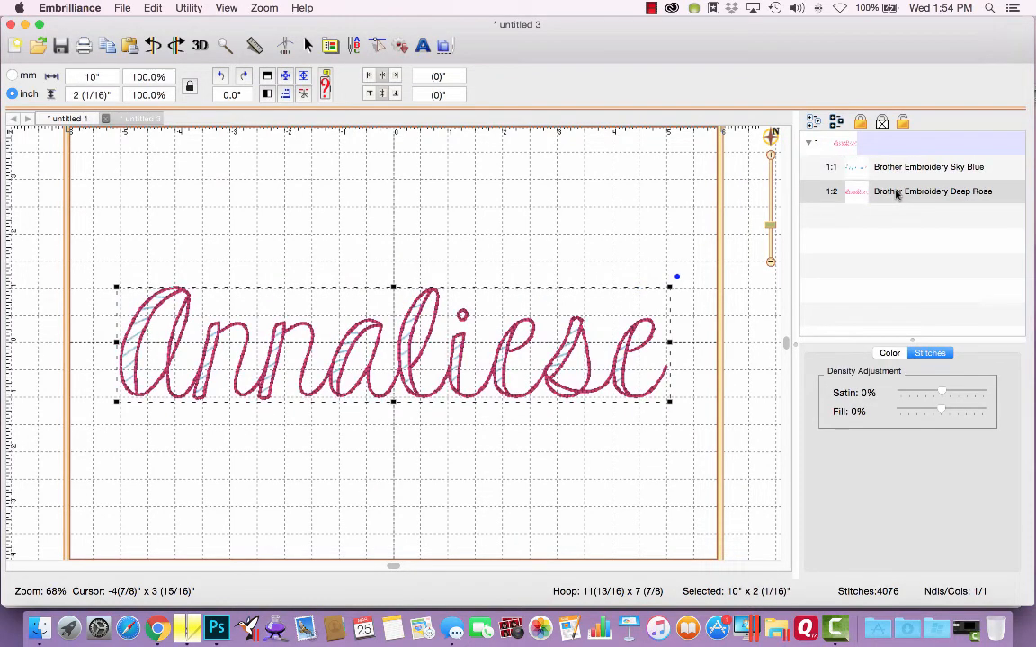
left_click(879, 170)
left_click(493, 188)
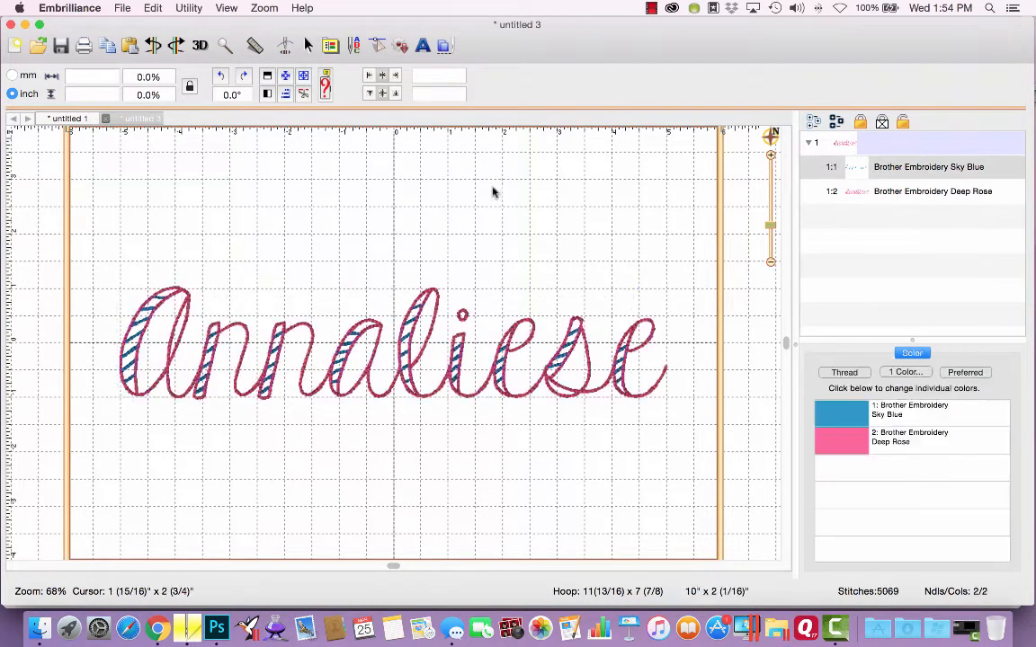
Step: Play the stitch simulation of the color-sorted name through both thread colors at increased speed, and exit the simulator
left_click(287, 48)
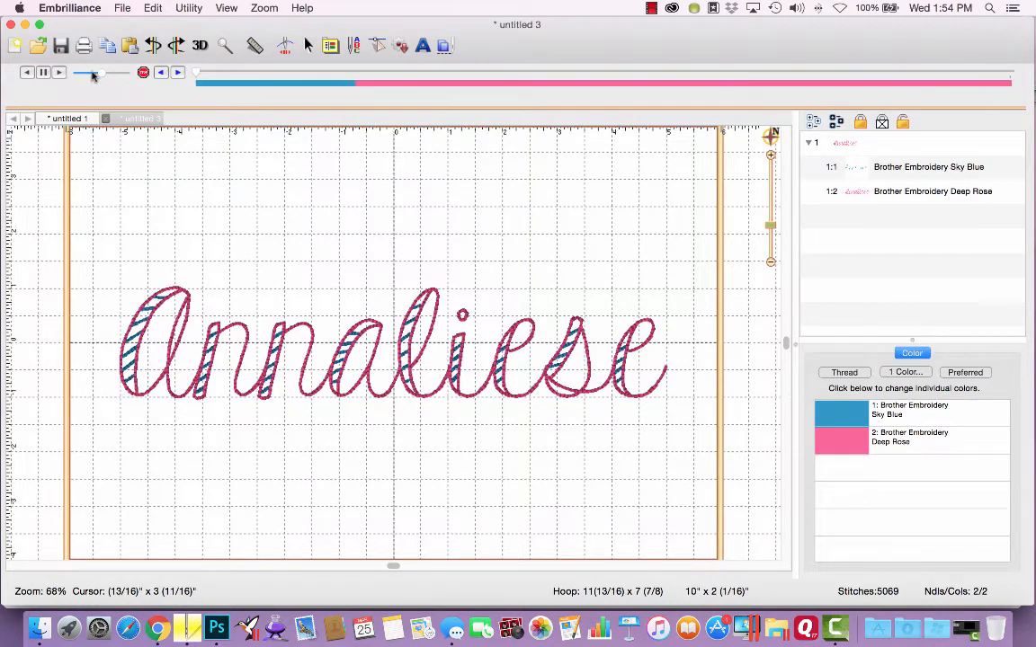
left_click(58, 73)
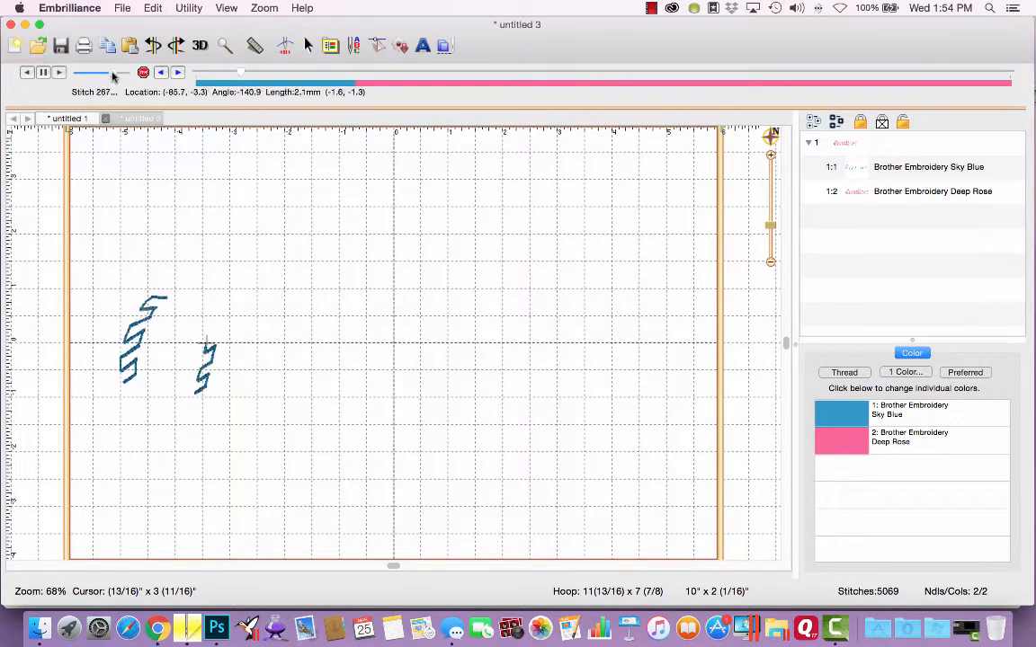
left_click_drag(112, 73, 120, 74)
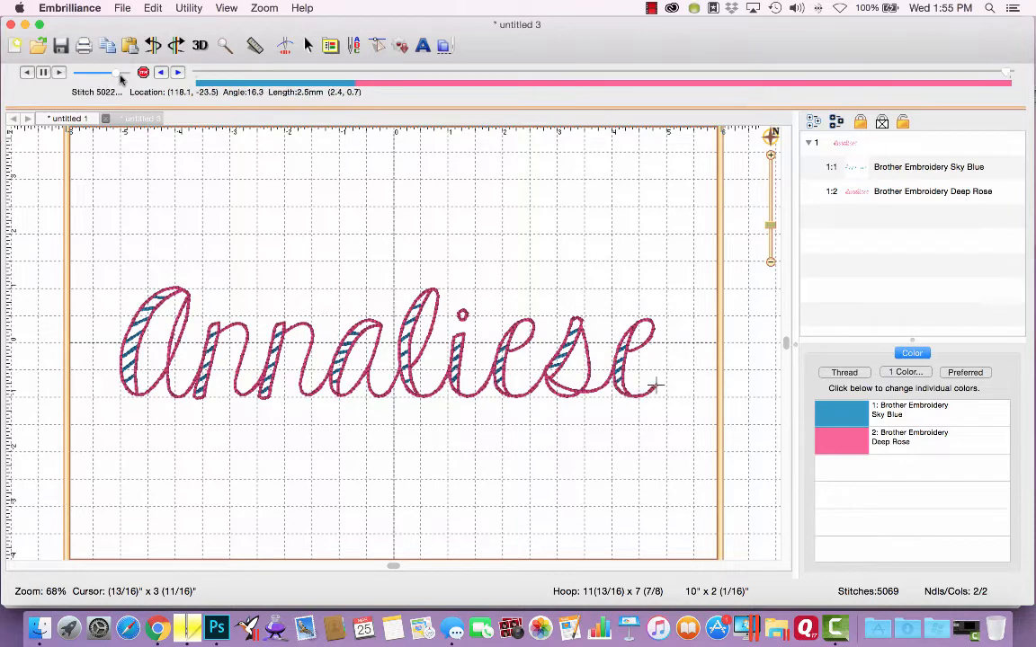
left_click(286, 48)
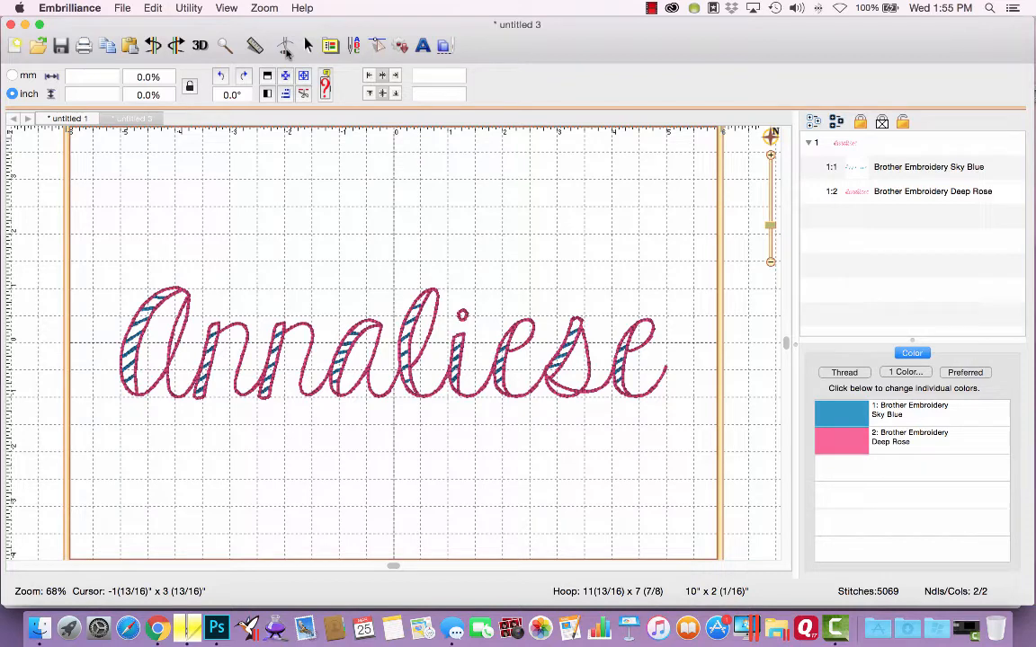
Step: Review the Color Sort tolerance setting for the sorted name design and close it without creating a new view
left_click(197, 10)
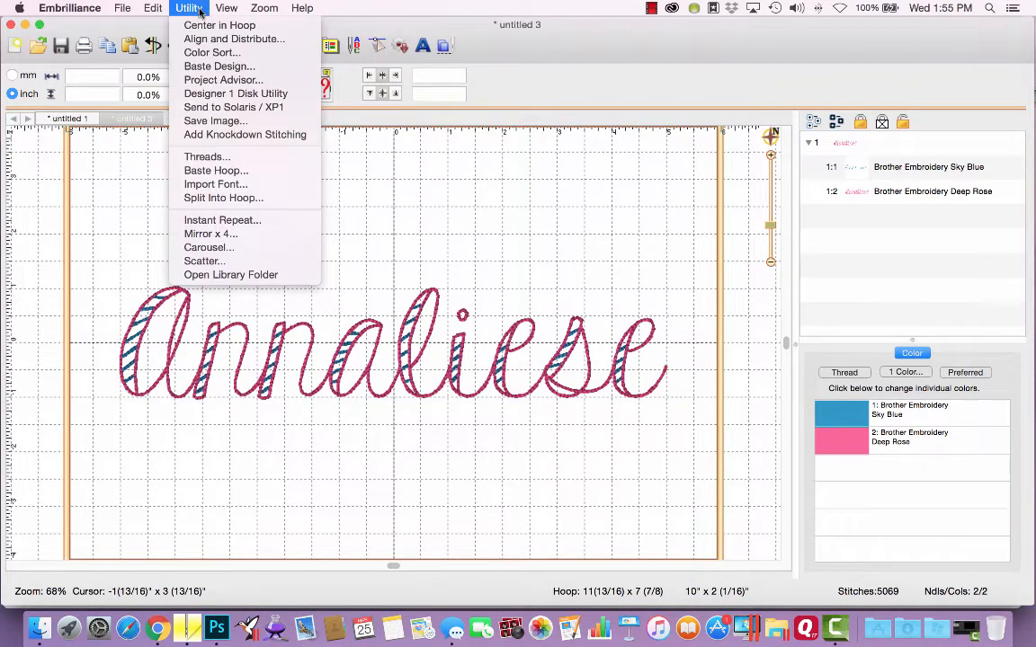
left_click(194, 52)
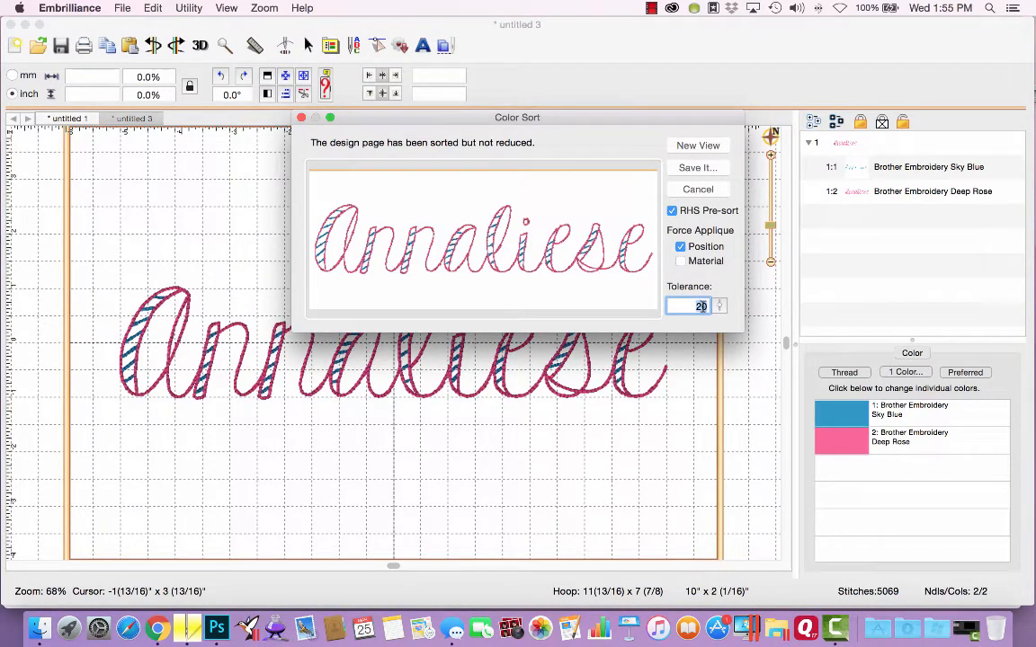
left_click(301, 118)
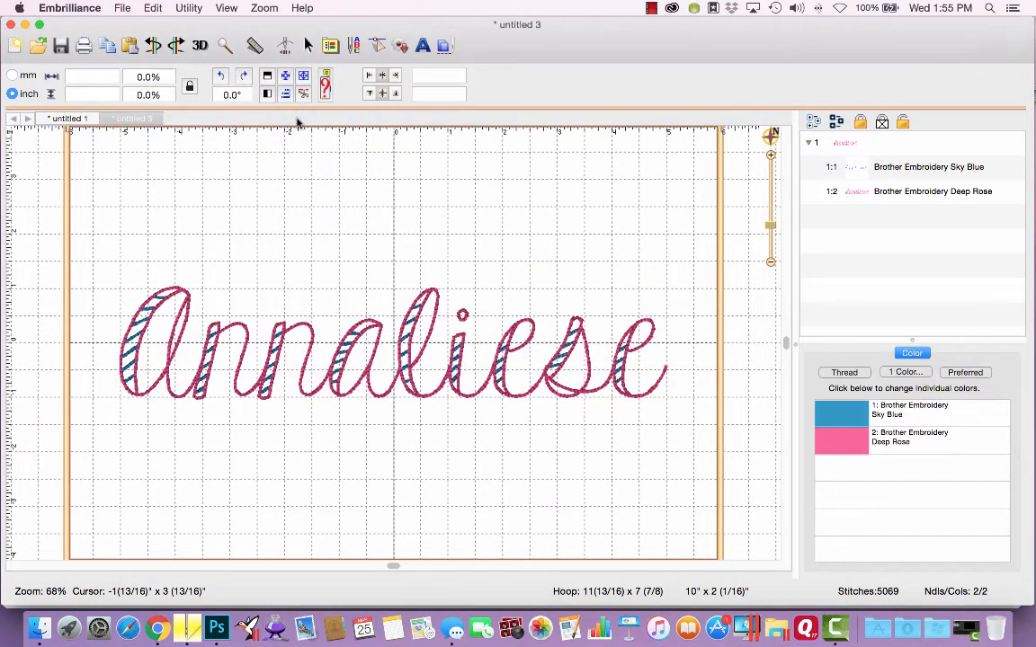
Step: Open the recent working file 2ColorVideo_MerryChristmas.be
left_click(126, 9)
mouse_move(221, 58)
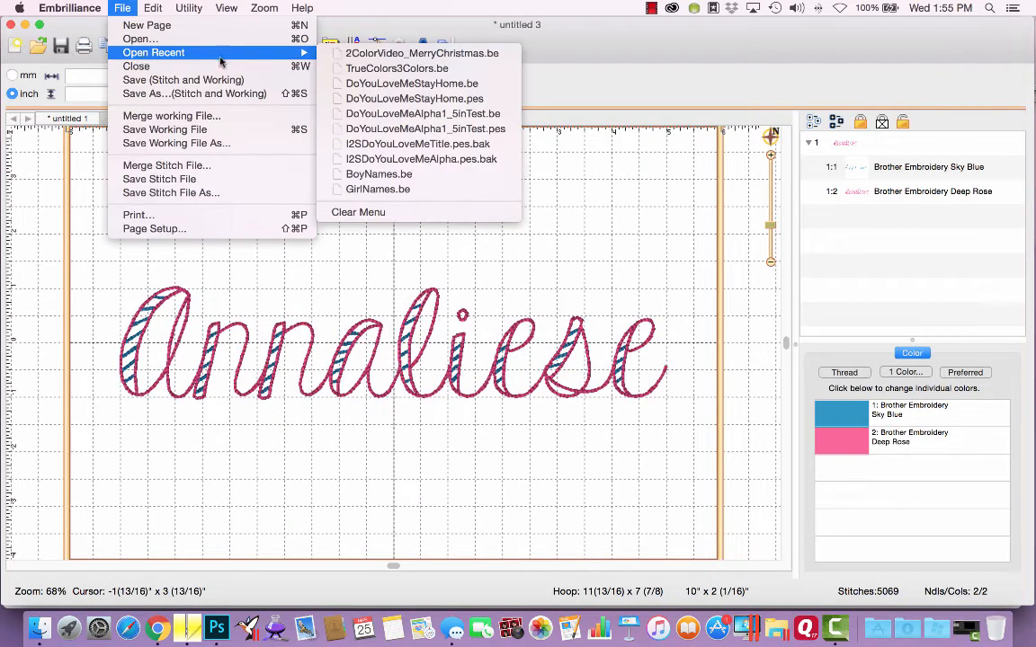
left_click(378, 54)
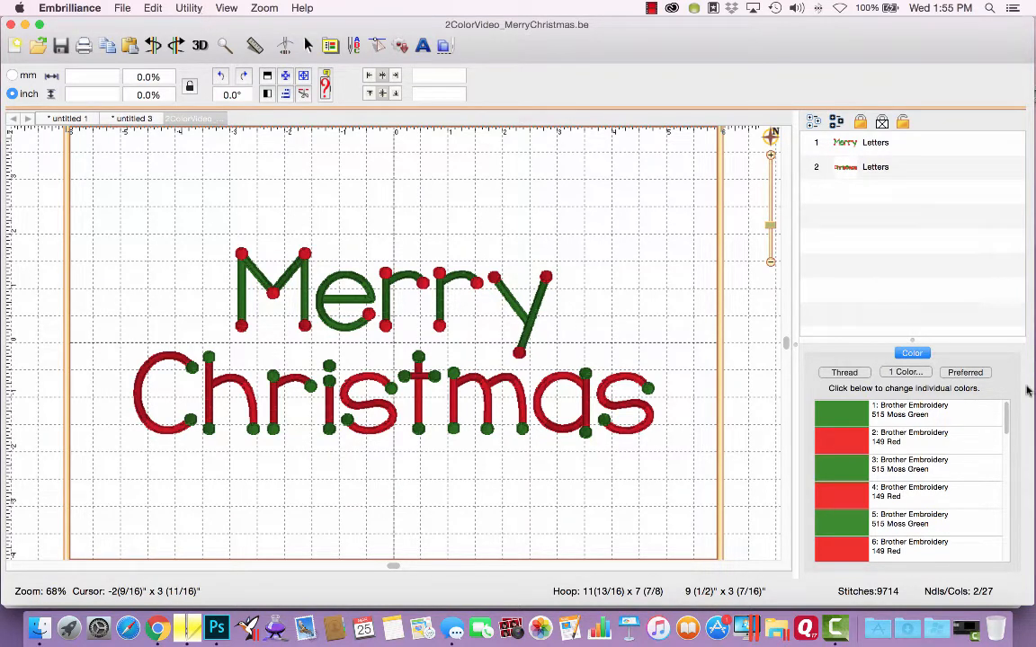
Step: Enlarge the Merry Christmas thread color list, look through its alternating Moss Green and Red entries, and restore the list's size
left_click_drag(912, 340, 907, 168)
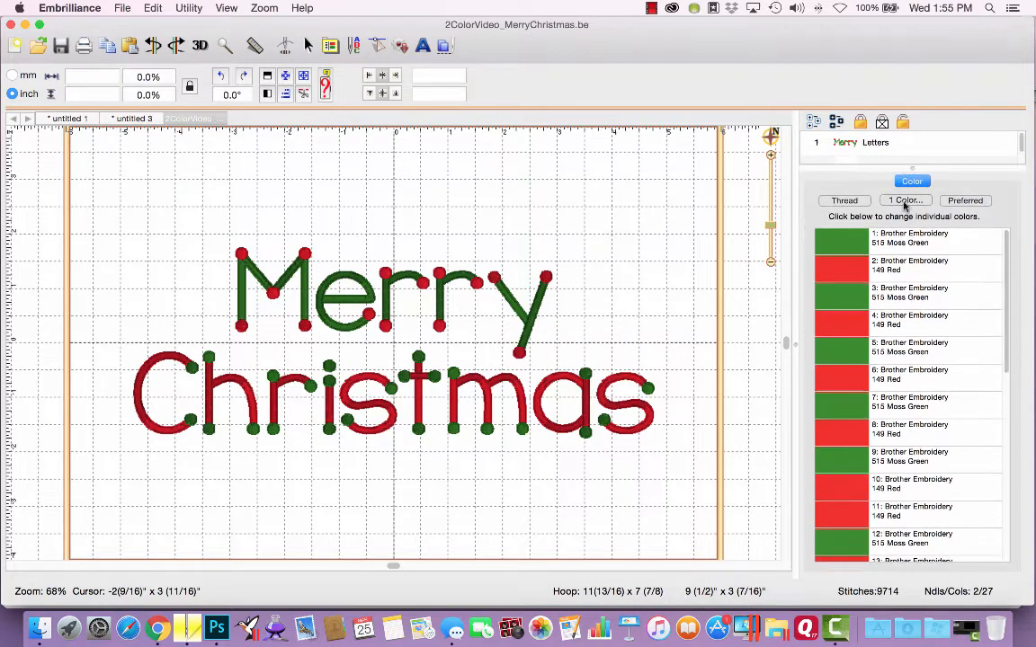
scroll(895, 512, "down", 10)
scroll(894, 512, "up", 10)
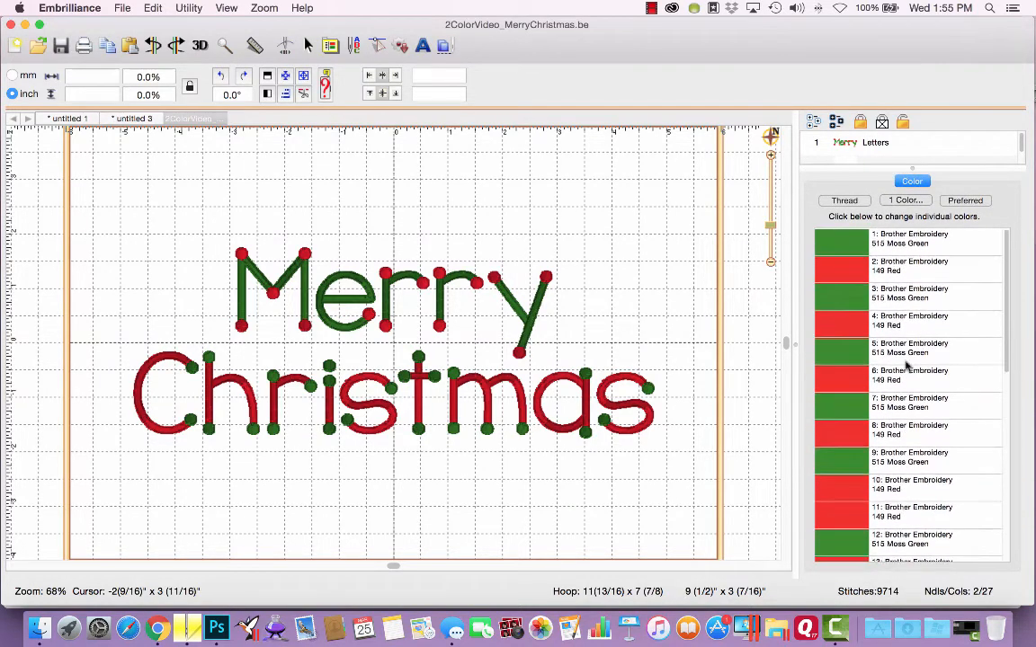
left_click_drag(907, 168, 910, 344)
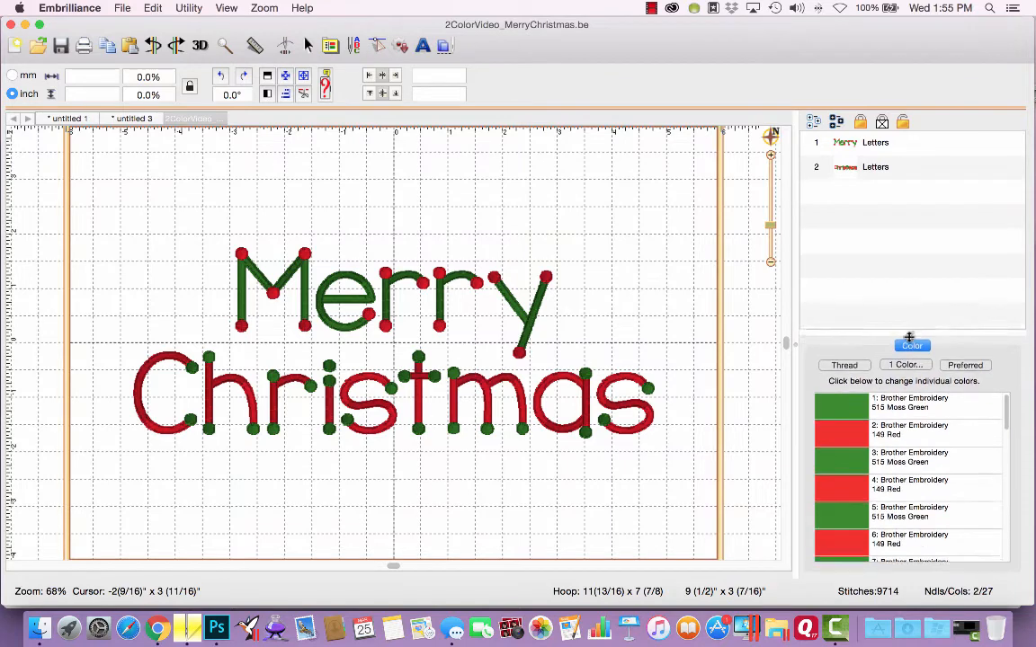
Step: Color-sort the Merry Christmas lettering with a tolerance of 20 and open the result in a new view
left_click(188, 8)
left_click(203, 54)
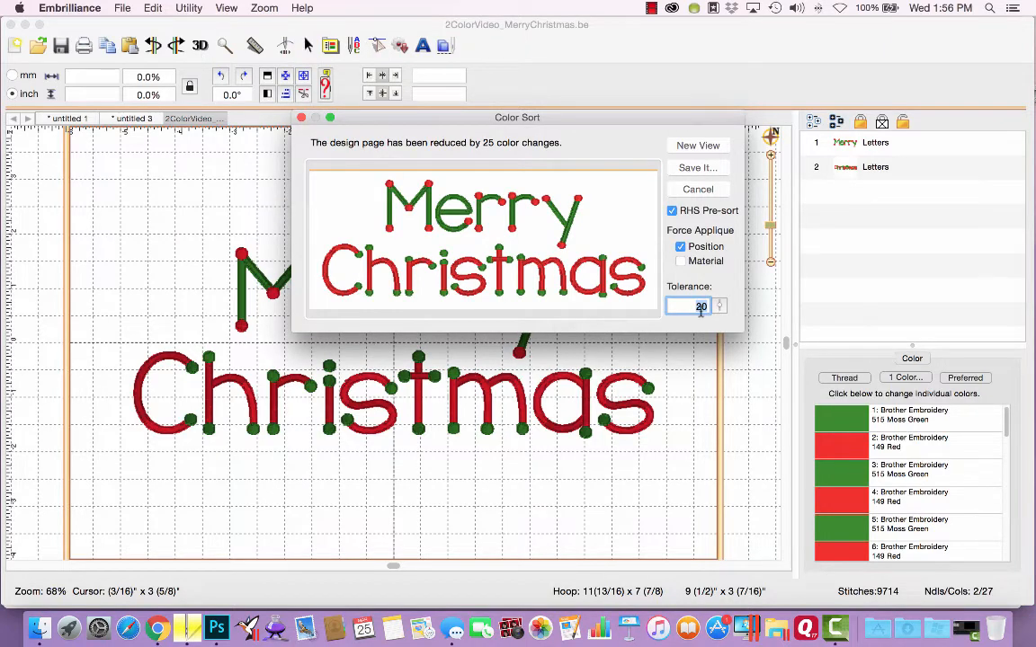
left_click(697, 146)
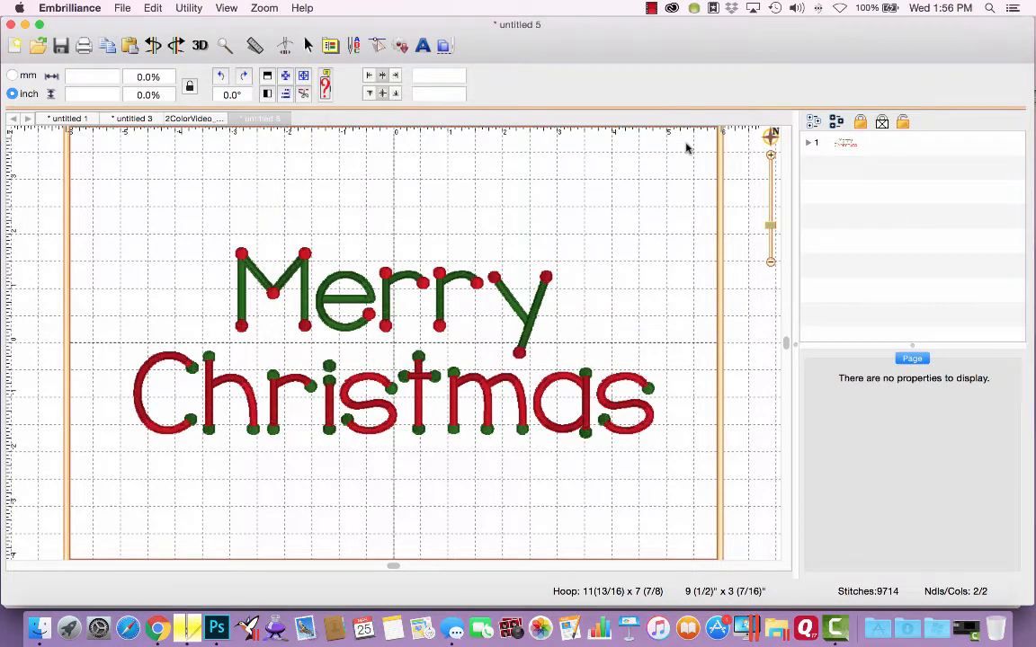
Step: Expand the sorted Merry Christmas design in the object list and examine its 515 Moss Green and 149 Red layers
left_click(809, 143)
left_click(884, 173)
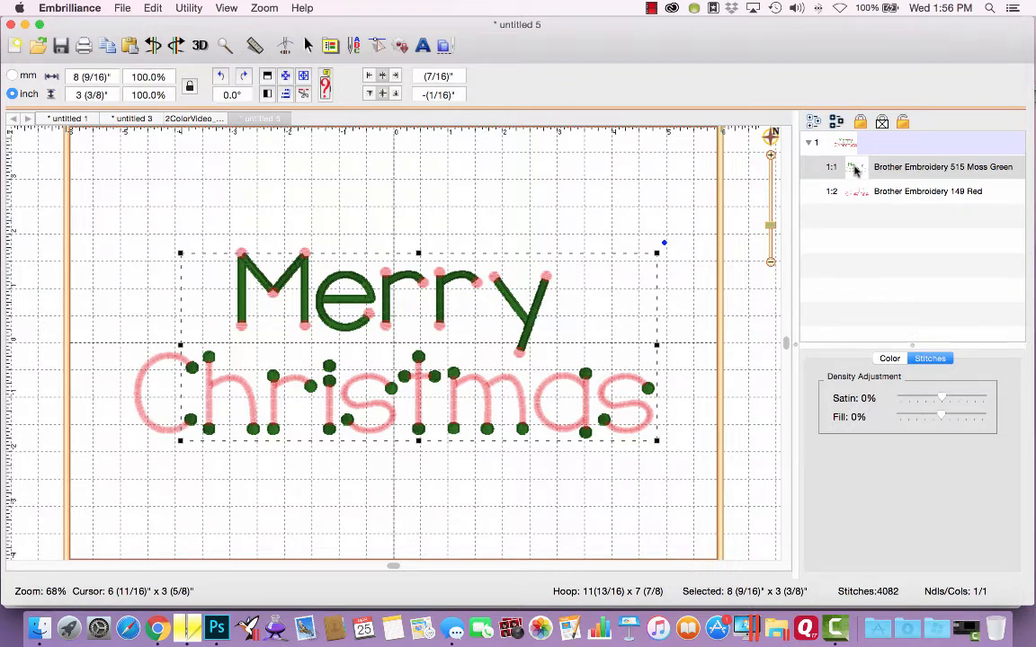
left_click(857, 192)
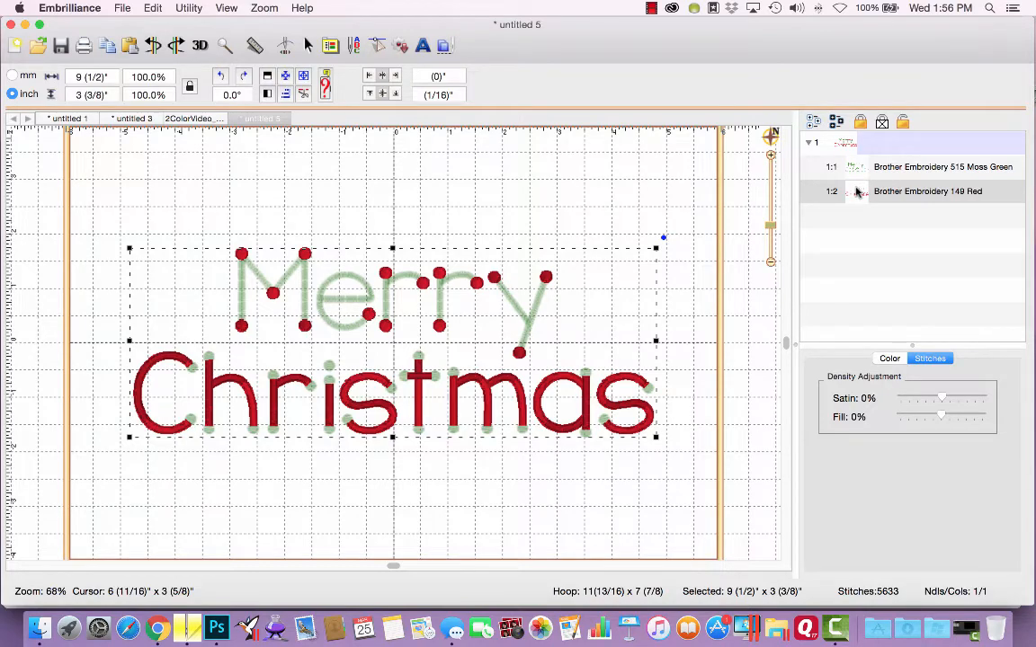
Step: Examine the sorted Merry Christmas letters and their end dots up close, and close the view untitled 5 without saving
left_click(771, 232)
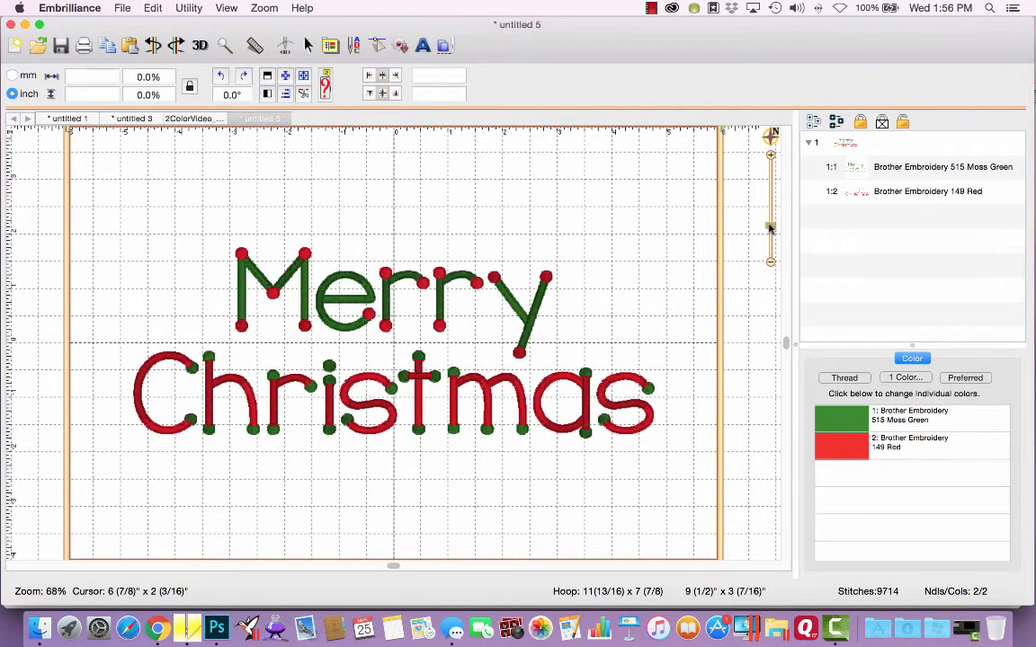
left_click_drag(771, 227, 770, 209)
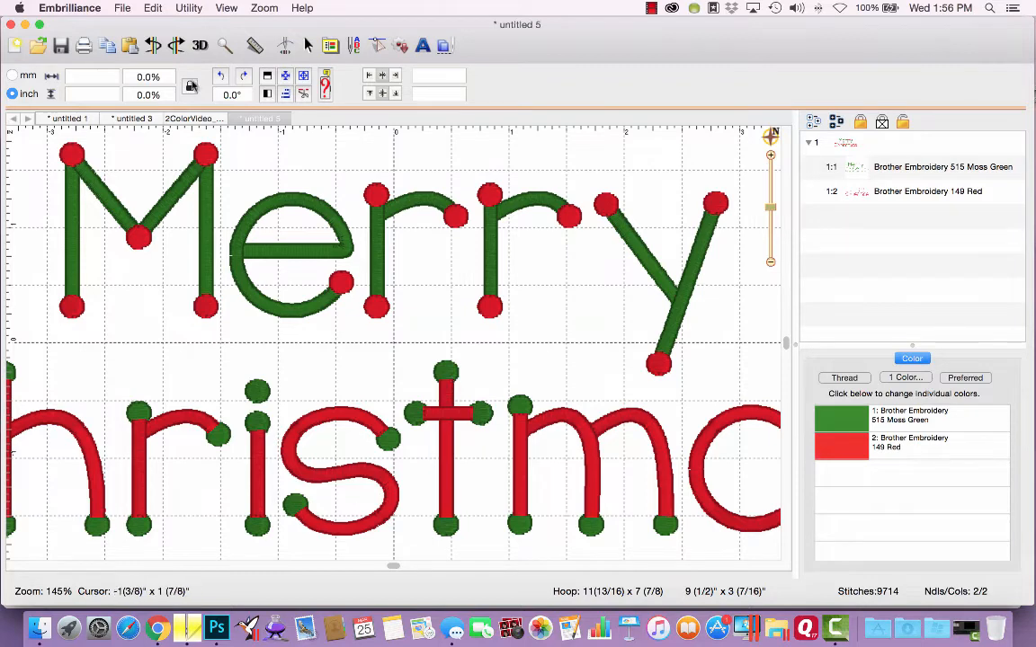
left_click(233, 119)
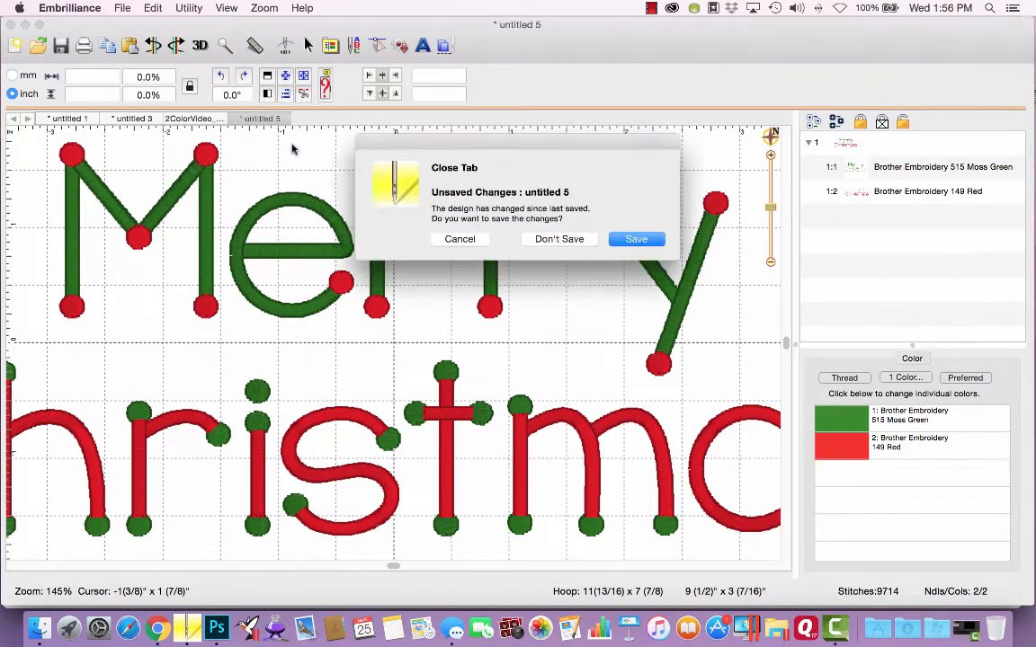
left_click(559, 239)
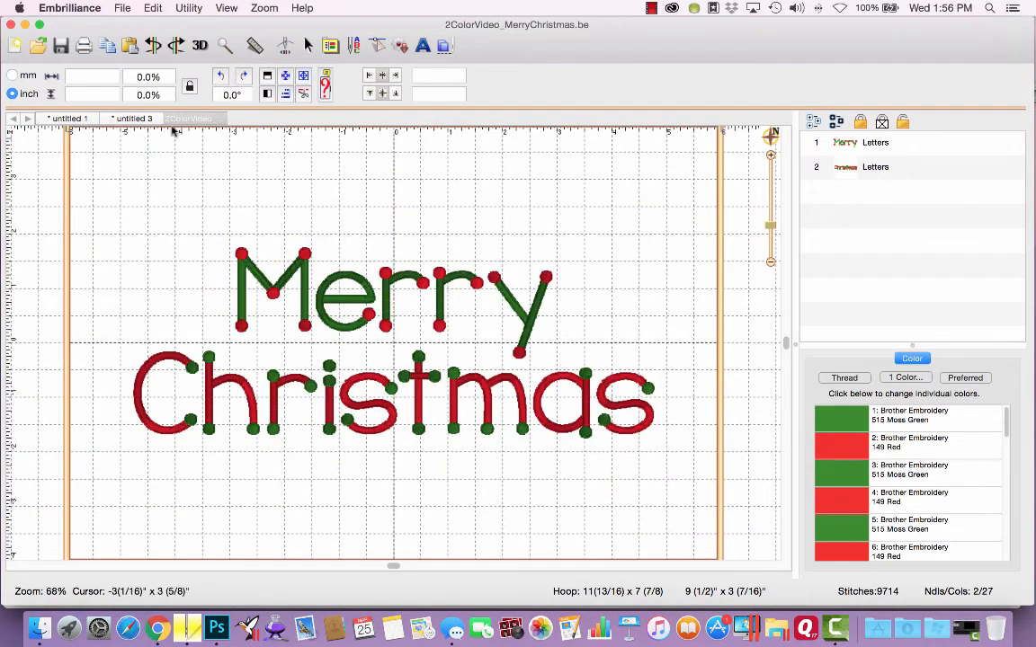
Step: Color-sort the original Merry Christmas lettering with a tolerance of 2 and open the result in a new view
left_click(188, 8)
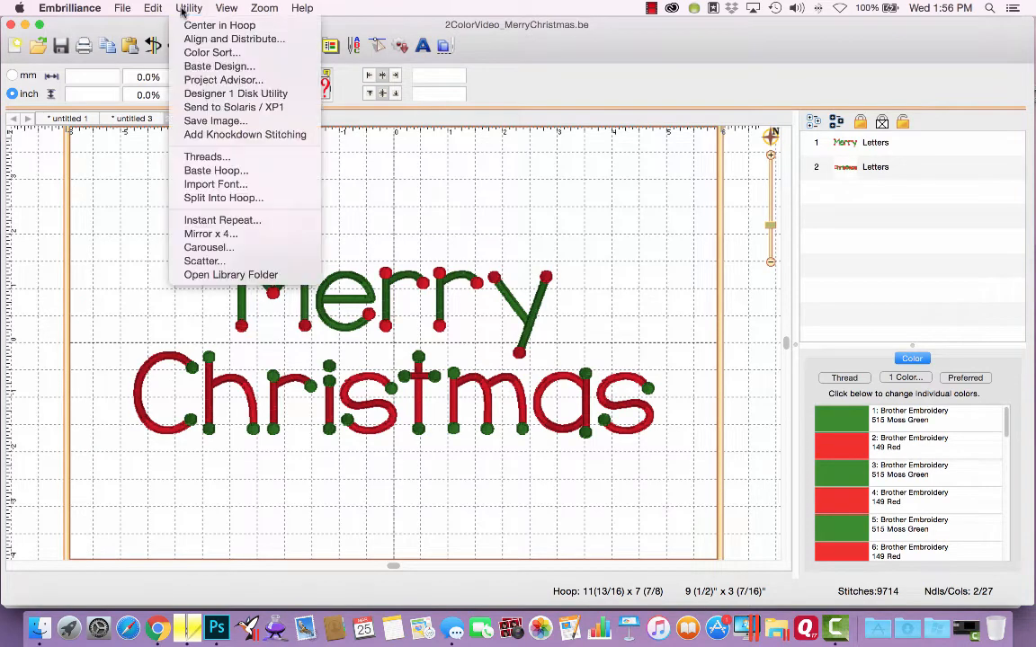
left_click(190, 53)
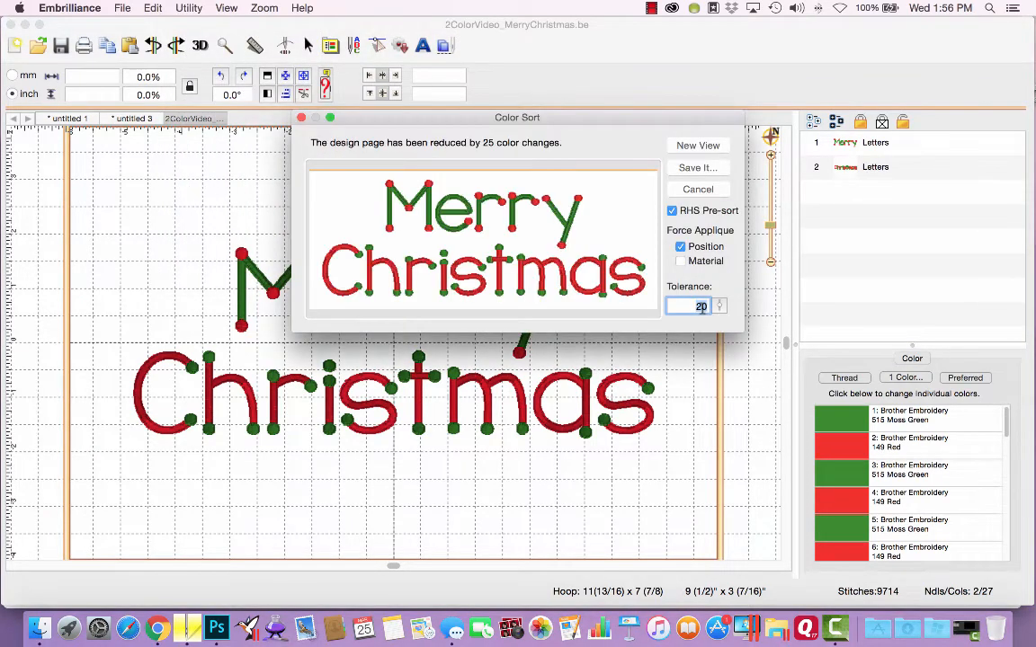
type("2")
left_click(688, 145)
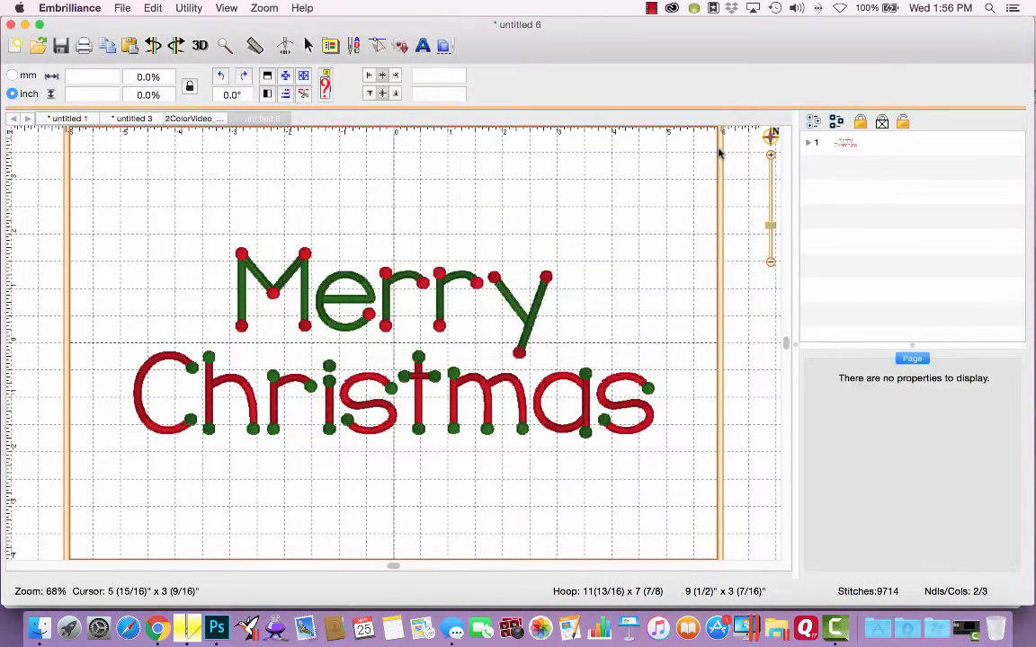
Step: Expand the newly sorted Merry Christmas design and examine its two Moss Green layers and its Red layer, ending with nothing selected
left_click(809, 143)
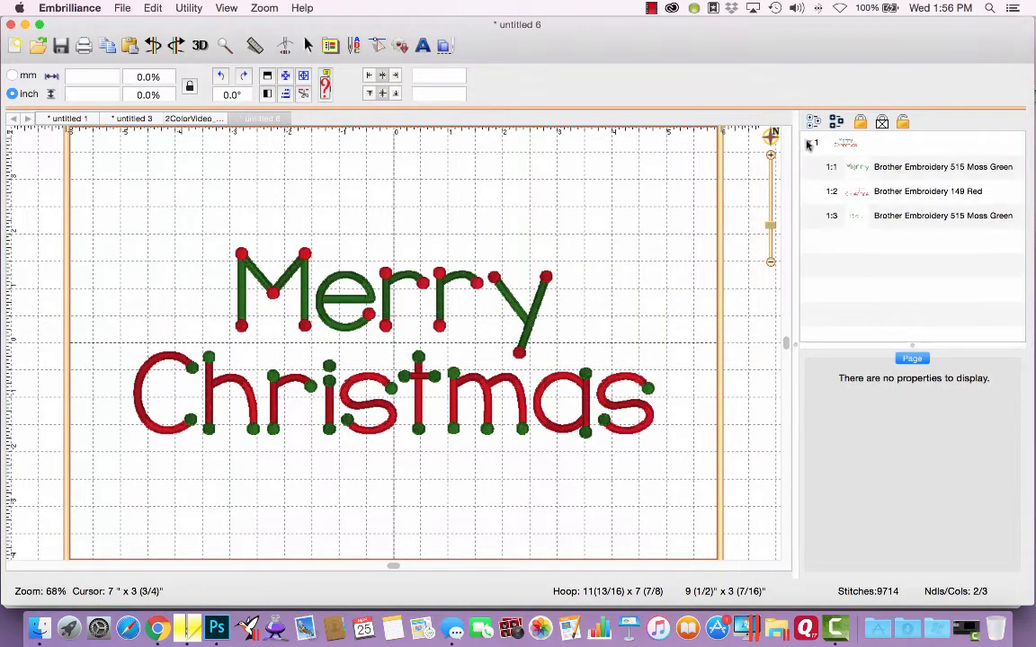
left_click(887, 171)
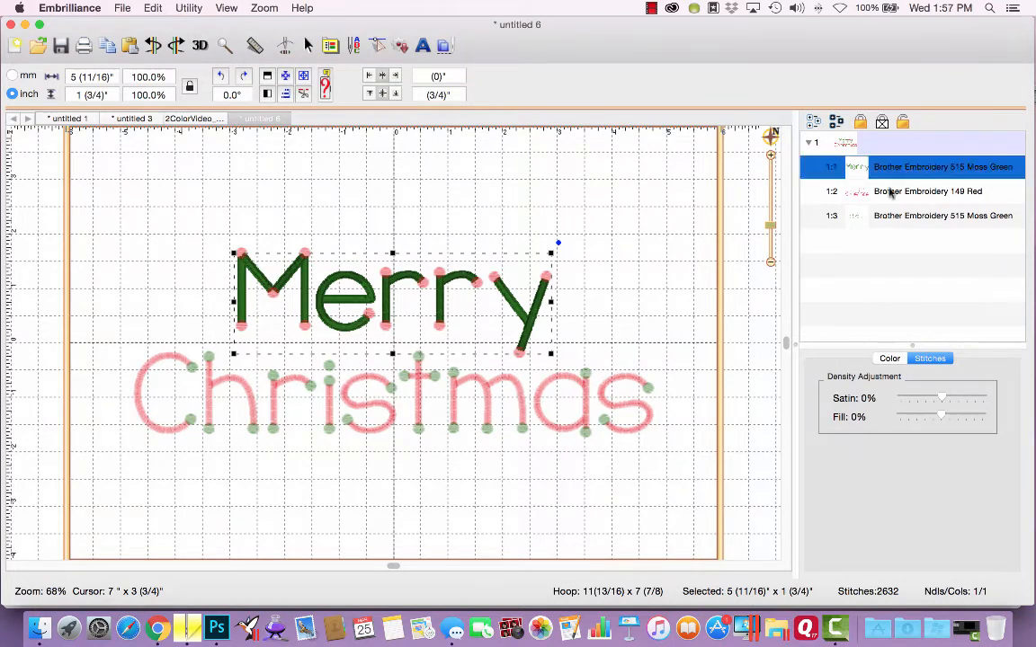
left_click(890, 192)
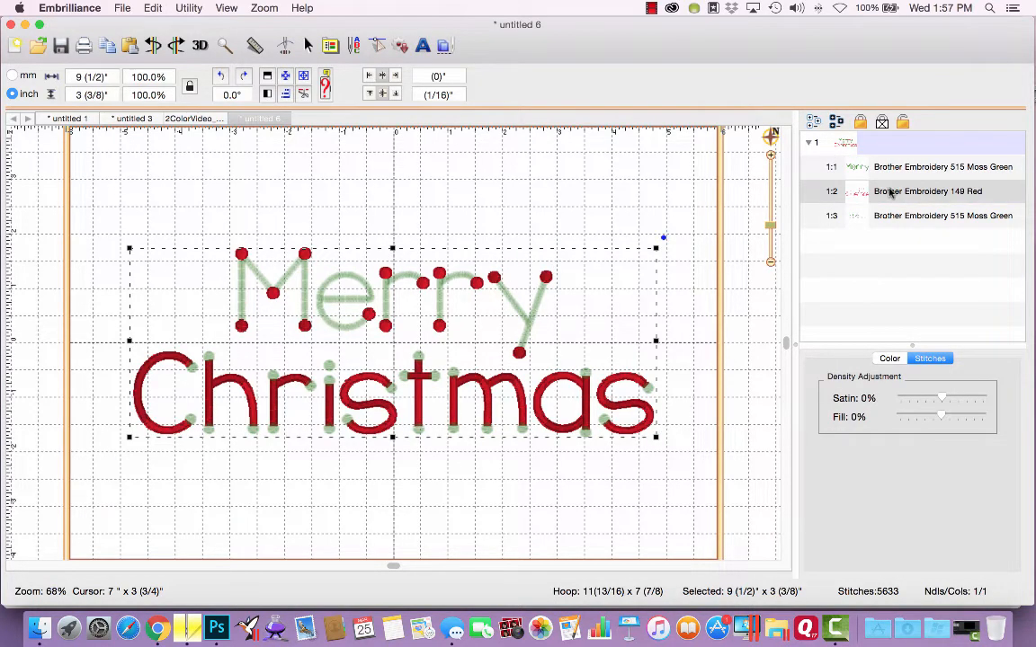
left_click(885, 219)
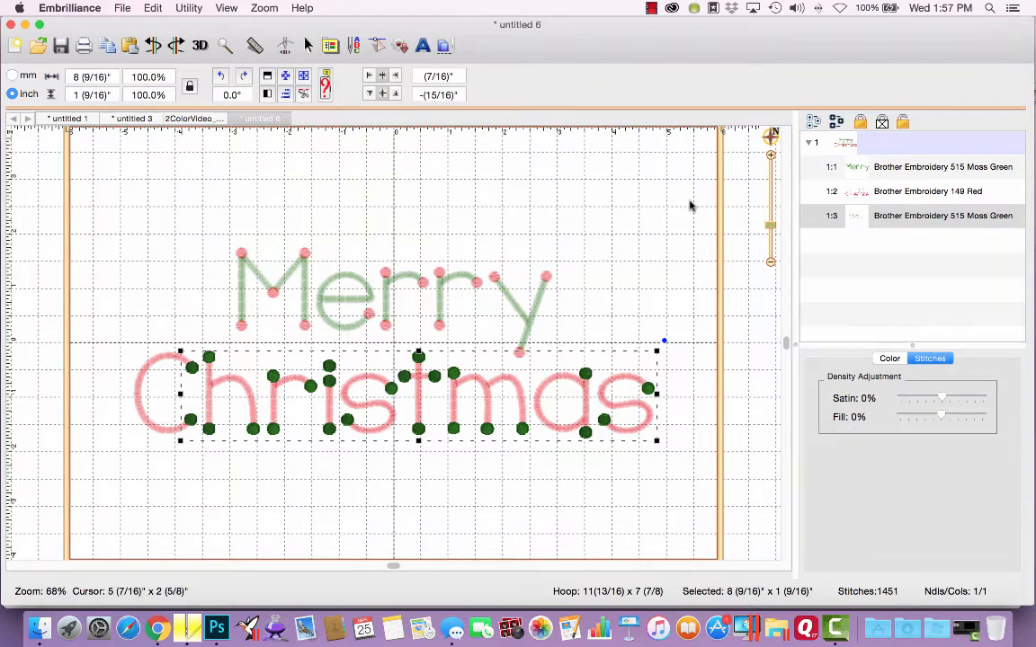
left_click(281, 174)
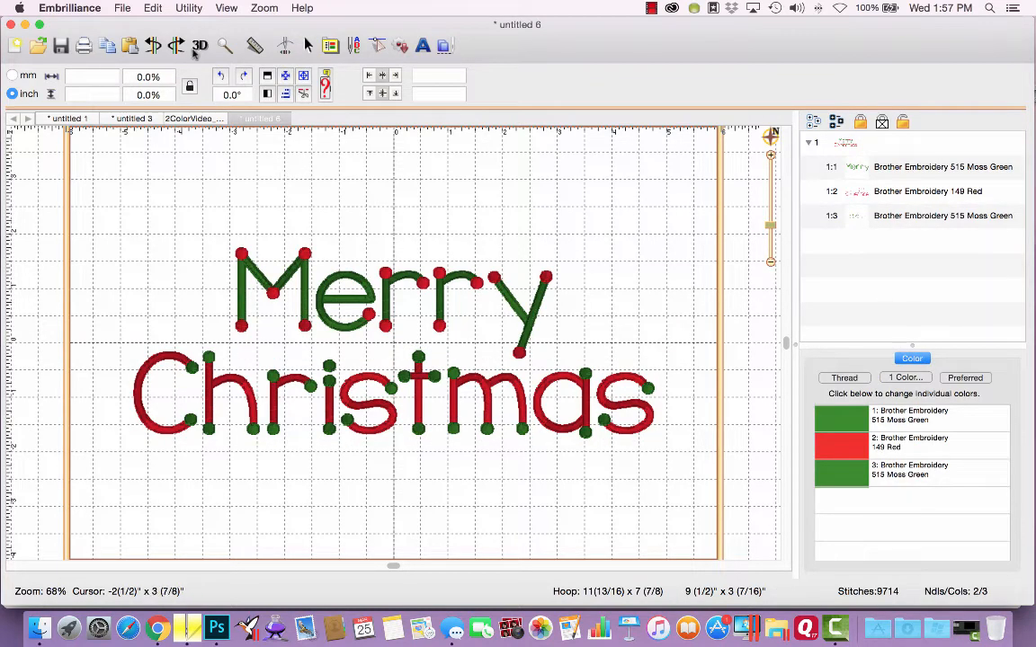
Step: Review the Color Sort tolerance for the sorted Merry Christmas design, close it without sorting, and return to the design untitled 1
left_click(189, 8)
left_click(200, 52)
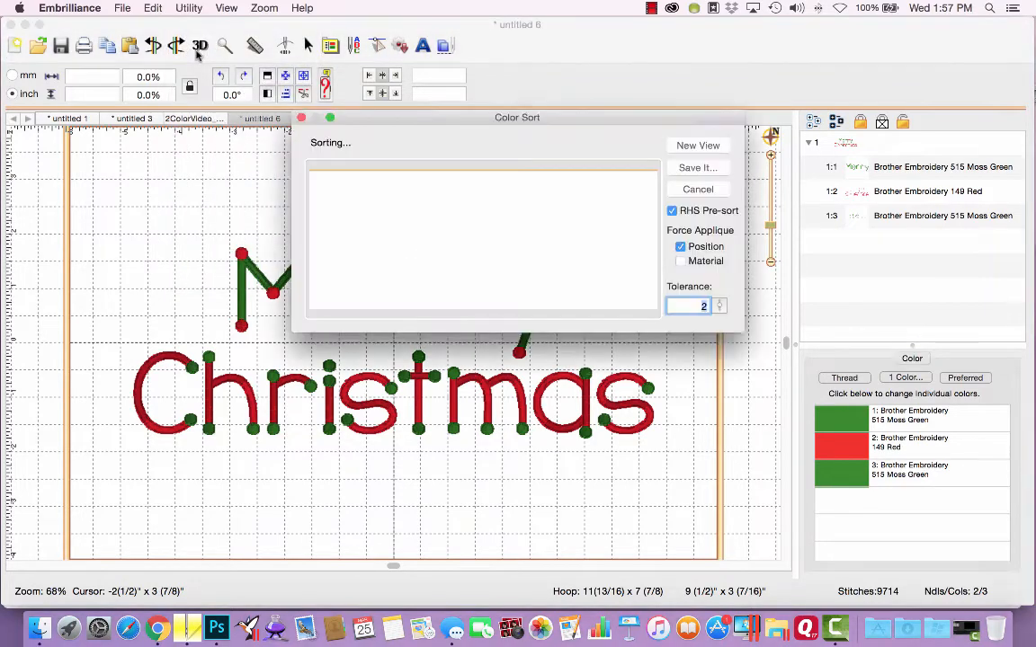
double_click(705, 307)
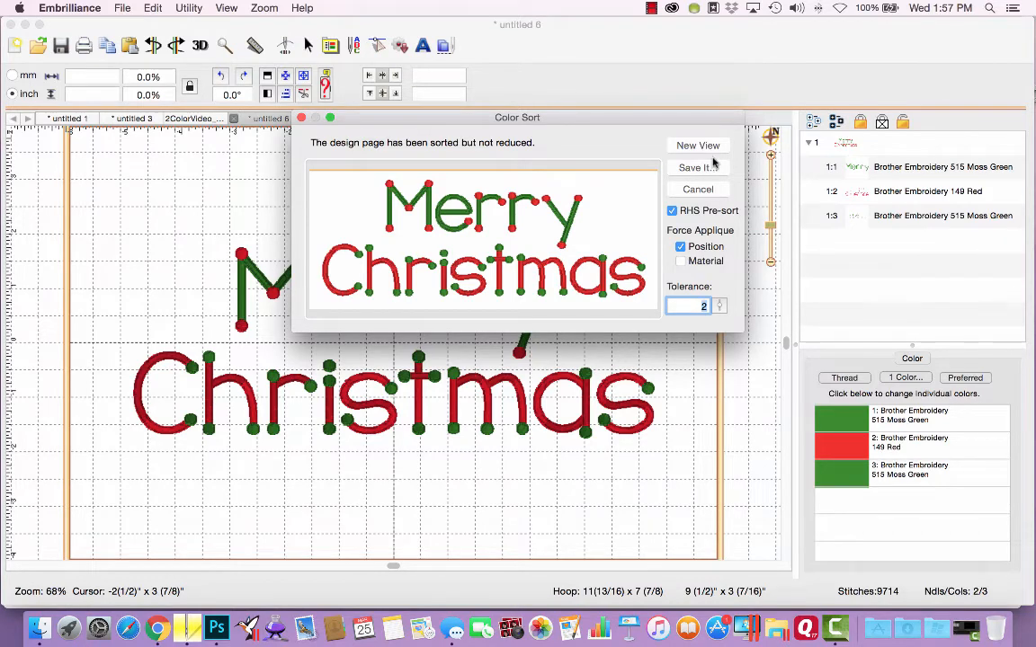
left_click(301, 118)
left_click(82, 119)
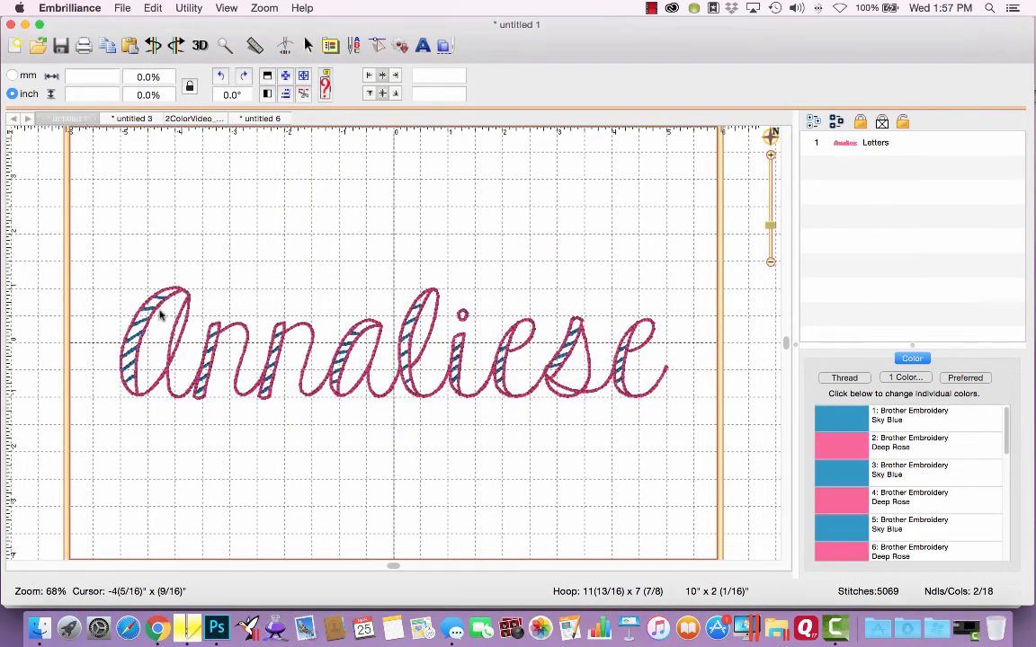